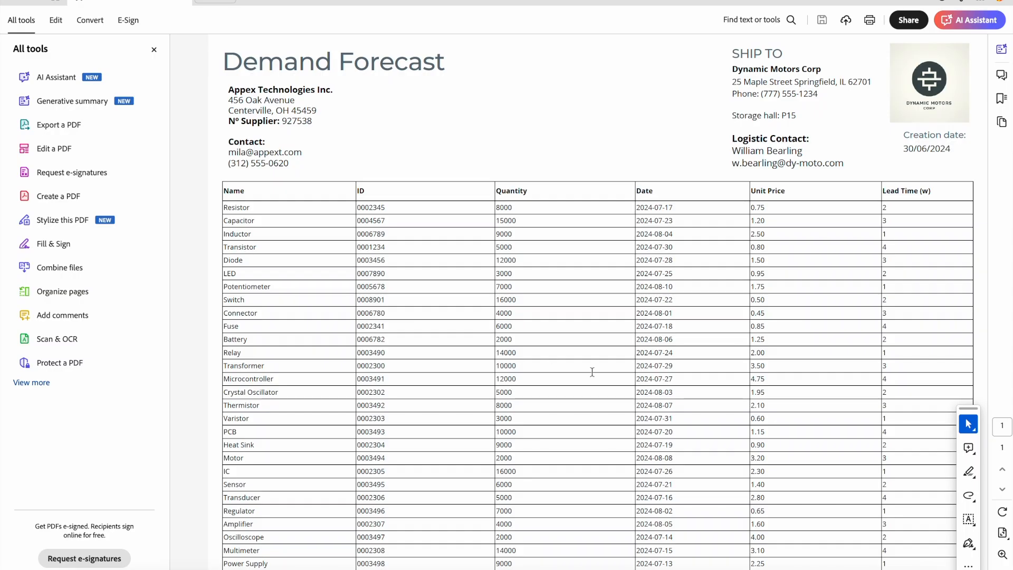
# Open extraction.xlsx from the Desktop folder and examine its Material ID, Customer ID, Date and Quantity columns
pyautogui.doubleClick(422, 391)
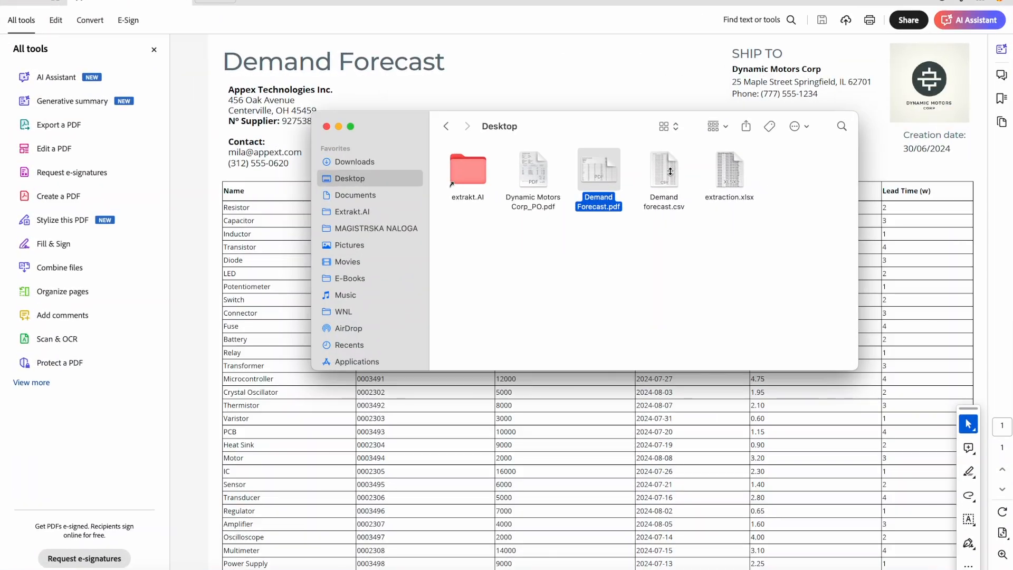
pyautogui.click(731, 173)
pyautogui.doubleClick(729, 170)
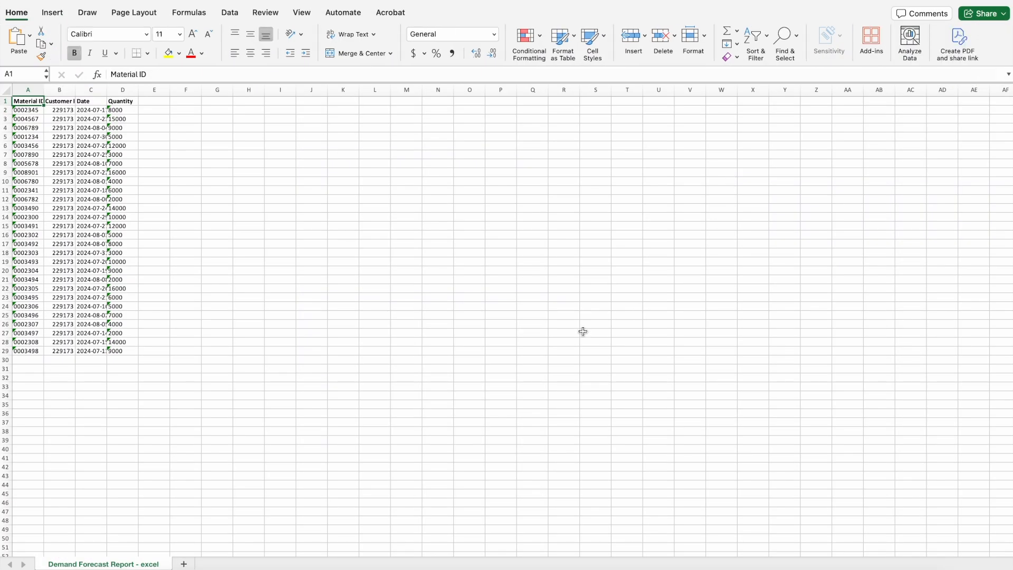
pyautogui.scroll(5, 130, 185)
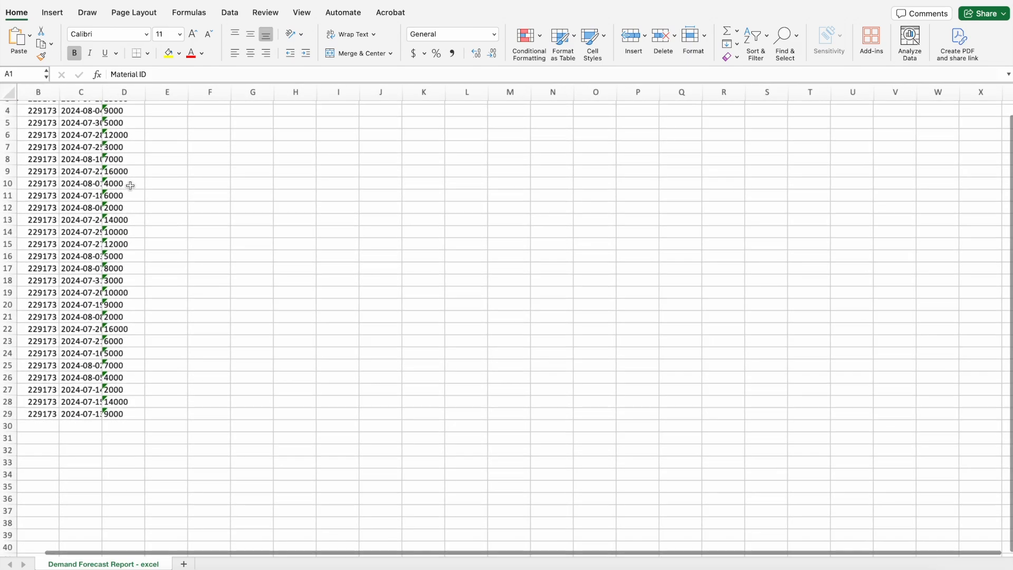
pyautogui.scroll(1, 130, 185)
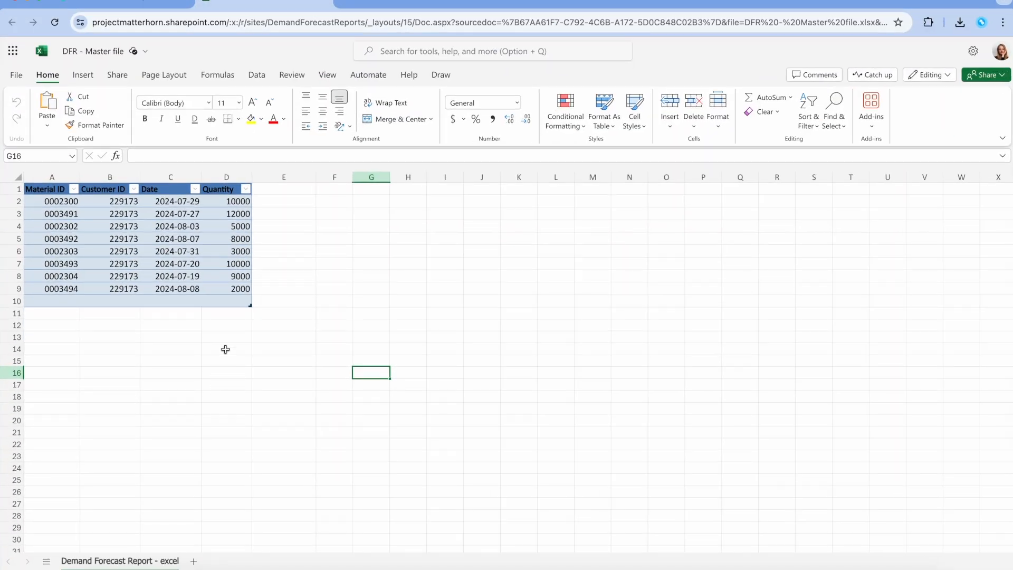
pyautogui.moveTo(223, 313); pyautogui.dragTo(212, 527)
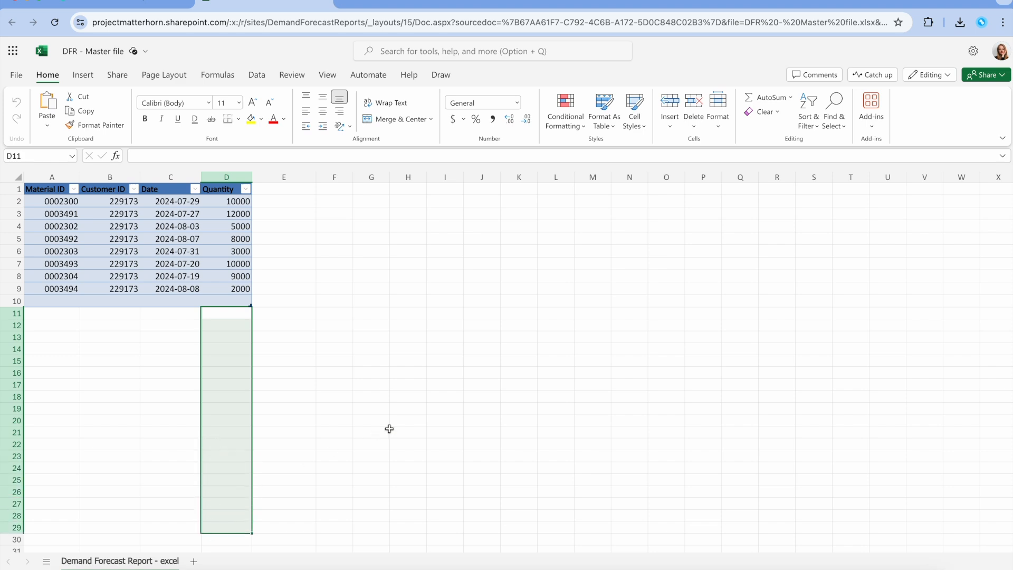
pyautogui.click(393, 427)
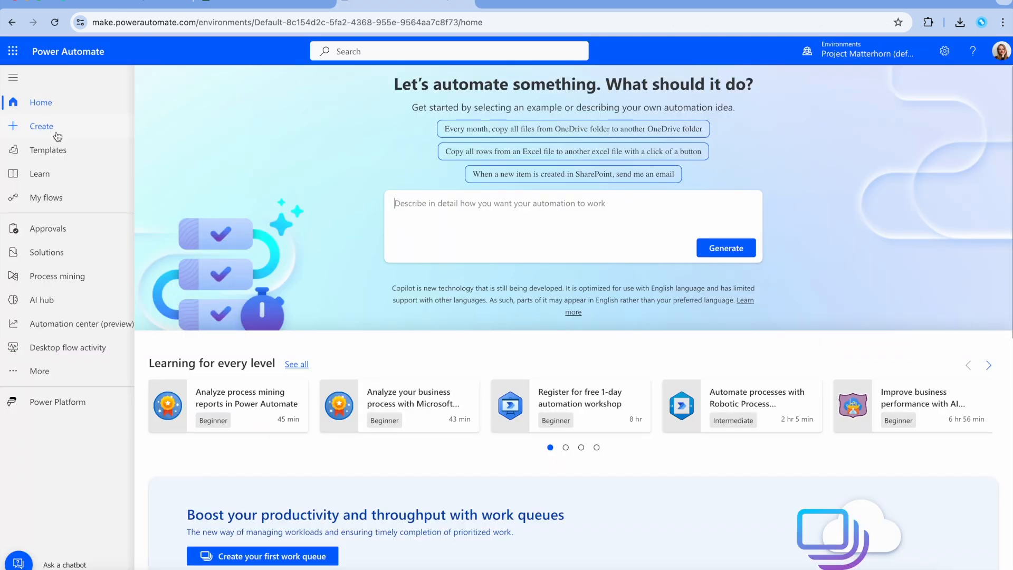
# Start a new automated cloud flow in Power Automate and name it "Copy Data to a Master File"
pyautogui.click(51, 134)
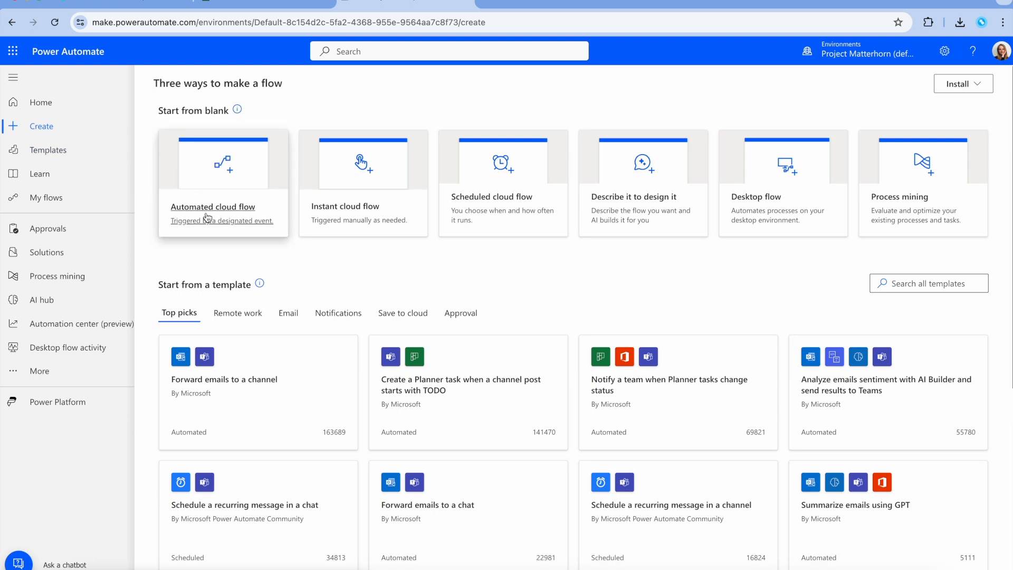
pyautogui.click(207, 217)
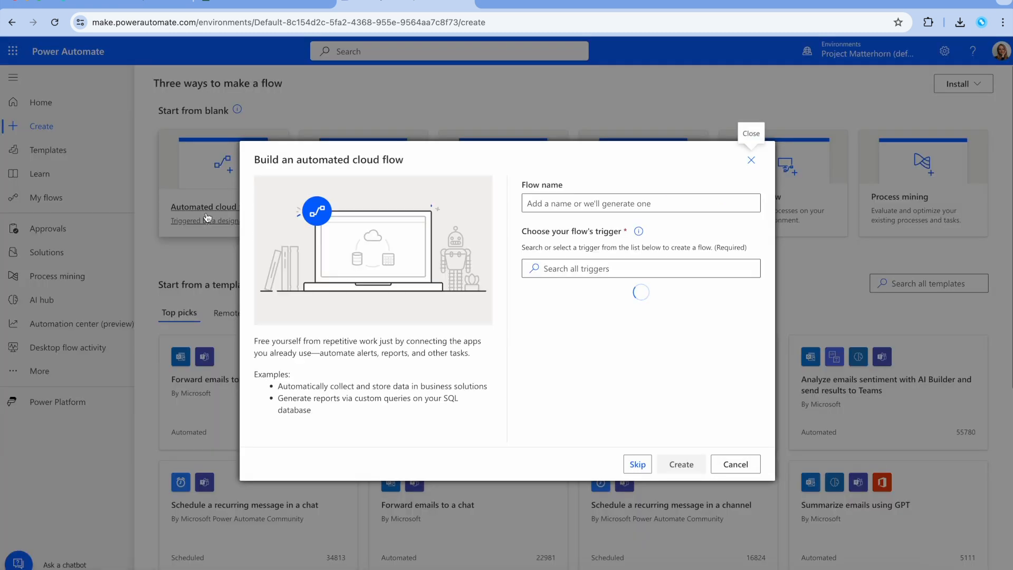
pyautogui.click(640, 203)
pyautogui.write('Copy Data to a Master File')
# Choose the SharePoint trigger "When a file is created or modified (properties only)" and create the flow
pyautogui.click(580, 270)
pyautogui.write('when a file is created')
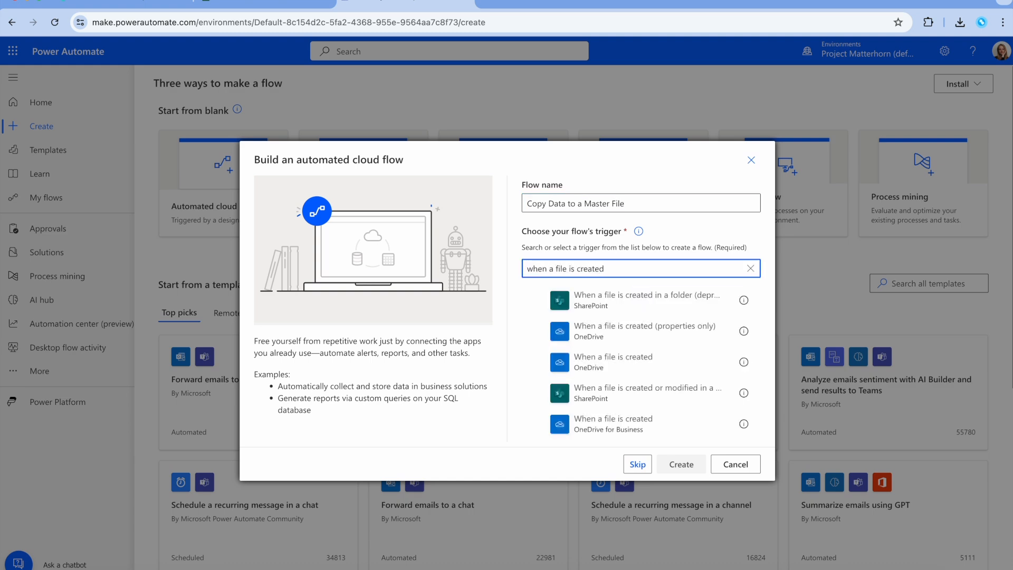
pyautogui.write(' or midified')
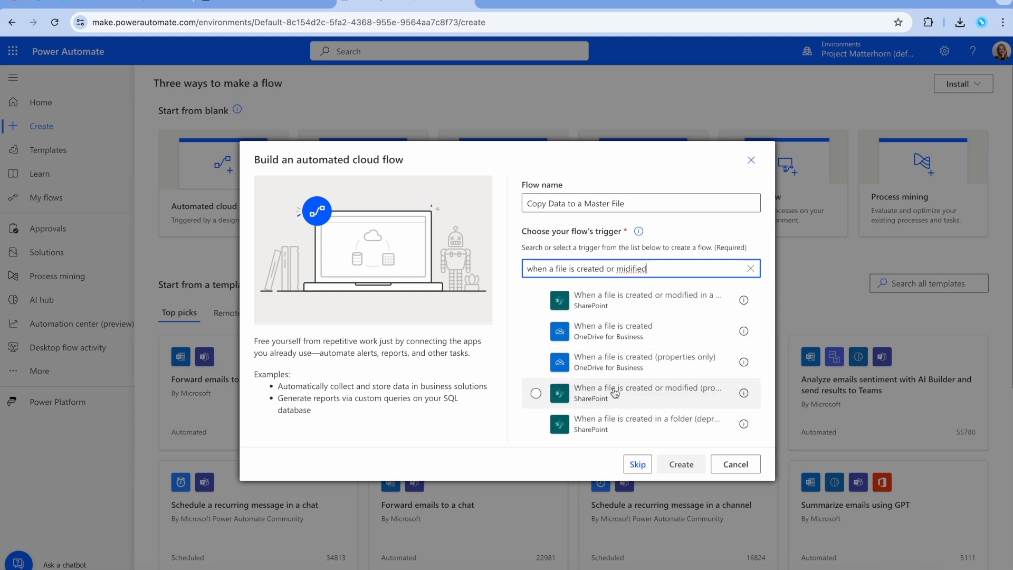
pyautogui.click(580, 392)
pyautogui.click(673, 467)
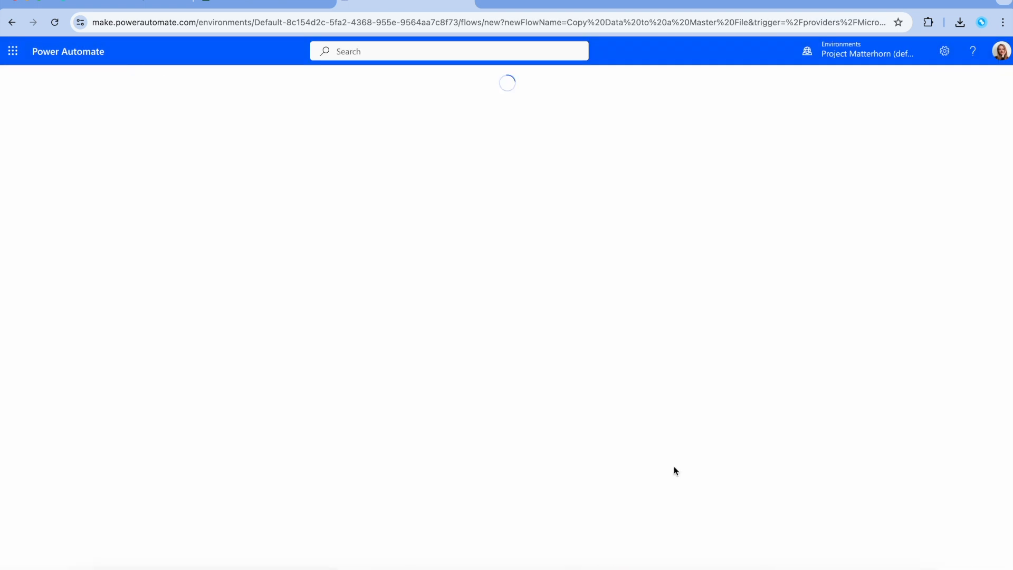
# Set the trigger's site address to Demand Forecast Reports and its library to Excel Extractions
pyautogui.click(495, 224)
pyautogui.click(347, 193)
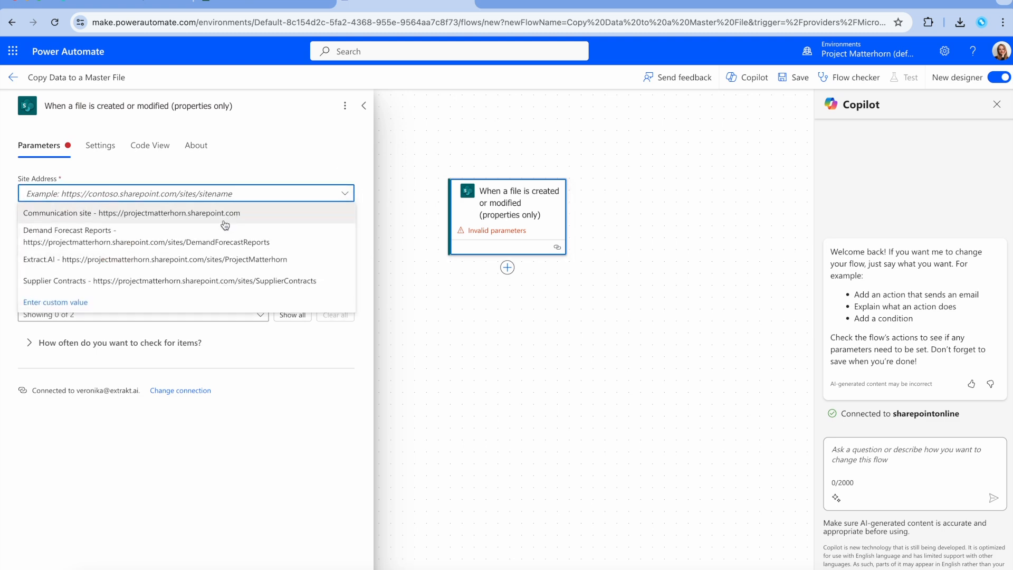
pyautogui.click(148, 241)
pyautogui.click(348, 226)
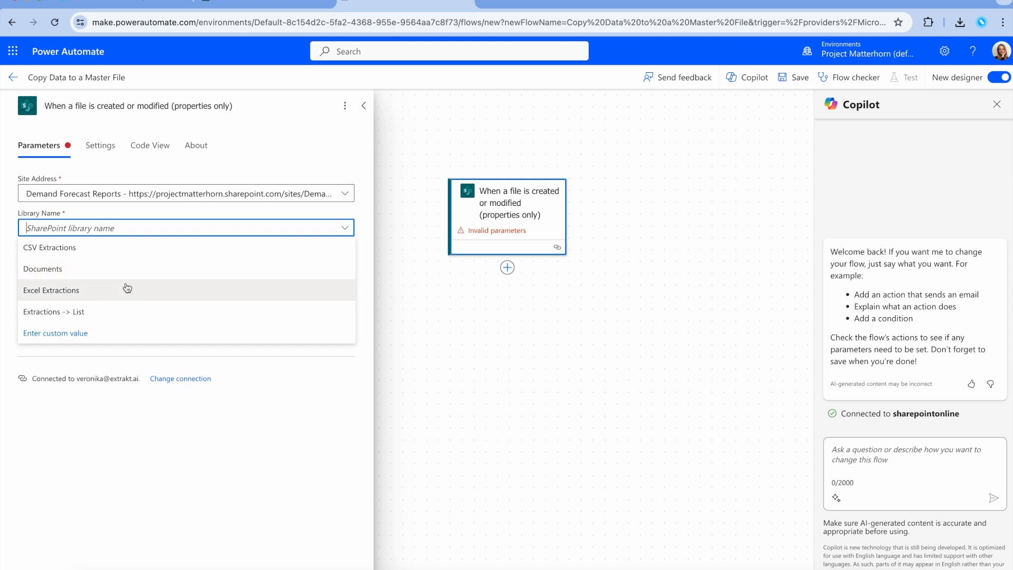
pyautogui.click(99, 292)
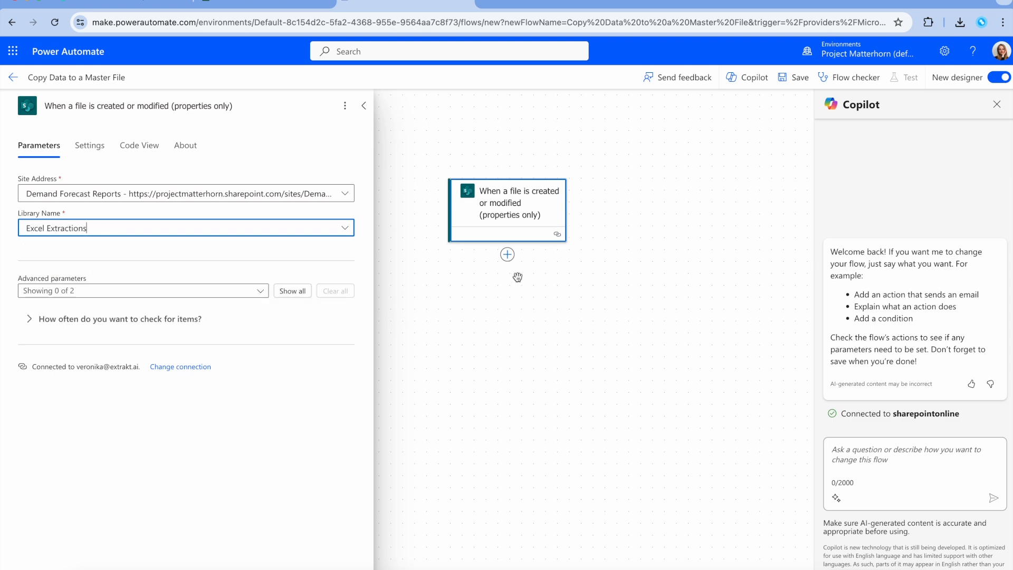
# Add the Excel Online (Business) "Create table" action below the trigger
pyautogui.click(506, 255)
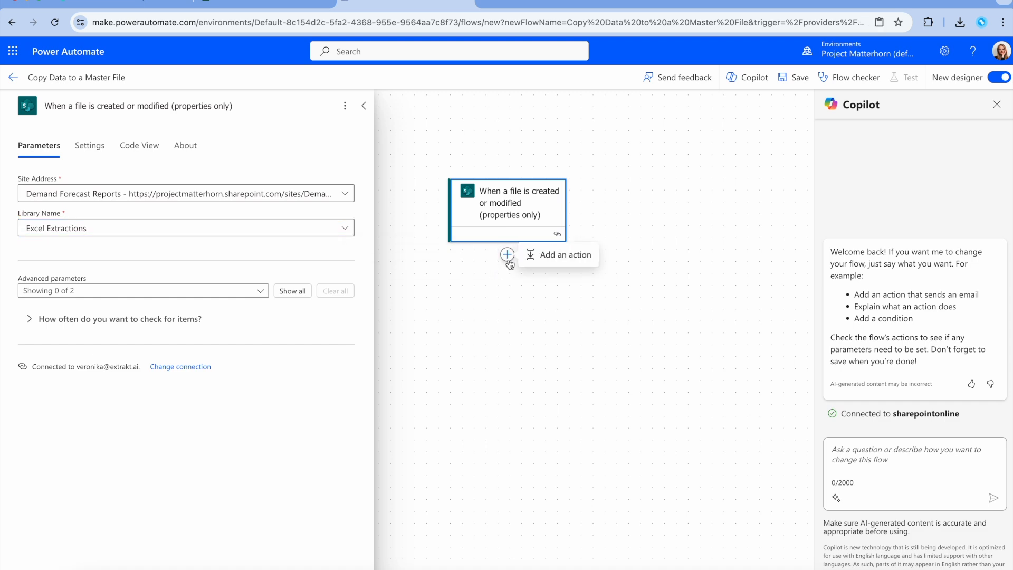
pyautogui.click(553, 256)
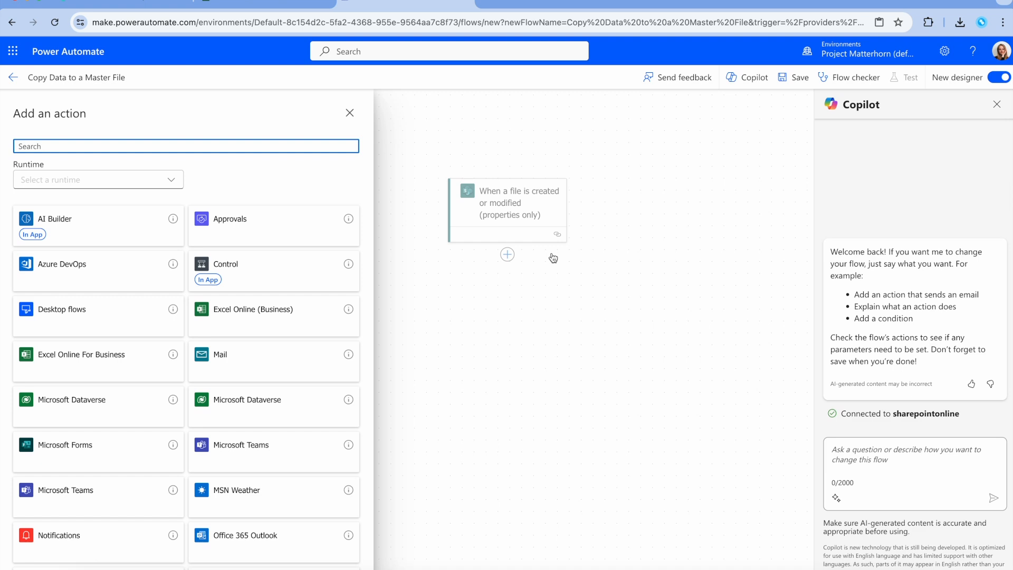
pyautogui.write('create ')
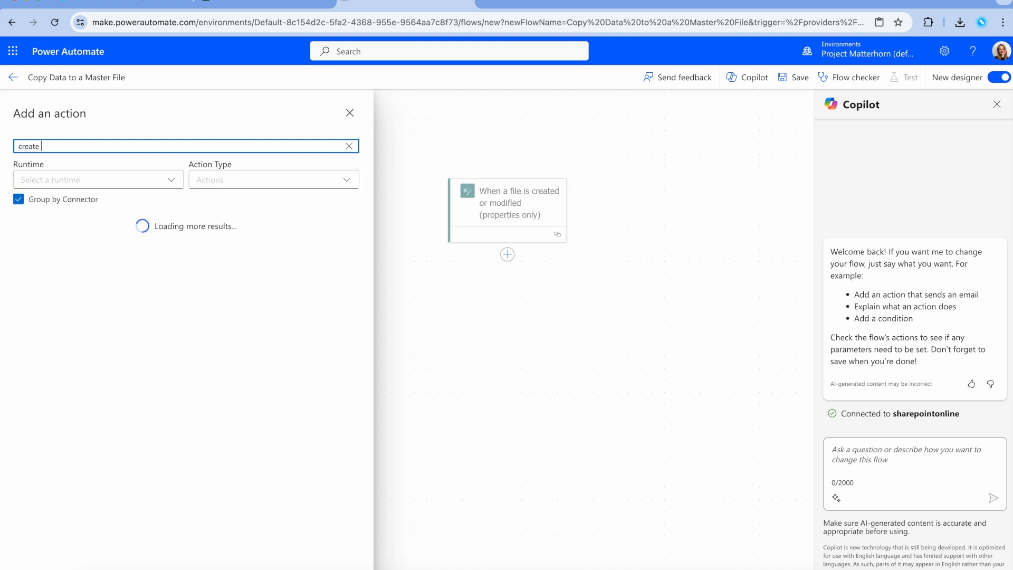
pyautogui.write('a table')
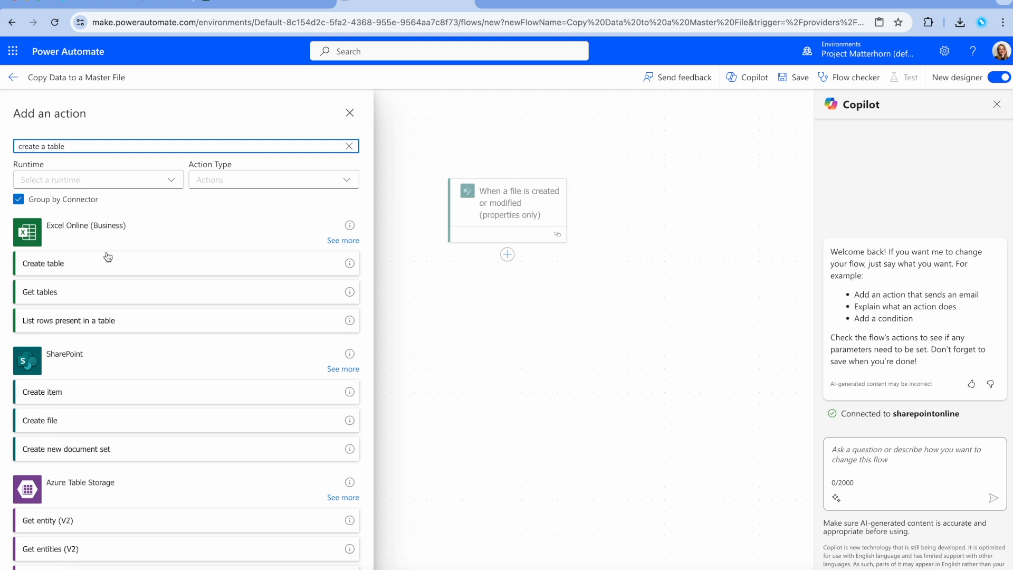
pyautogui.click(94, 263)
# Set the Create table location to "SharePoint Site - Demand Forecast Reports" and its document library to Excel Extractions
pyautogui.click(346, 194)
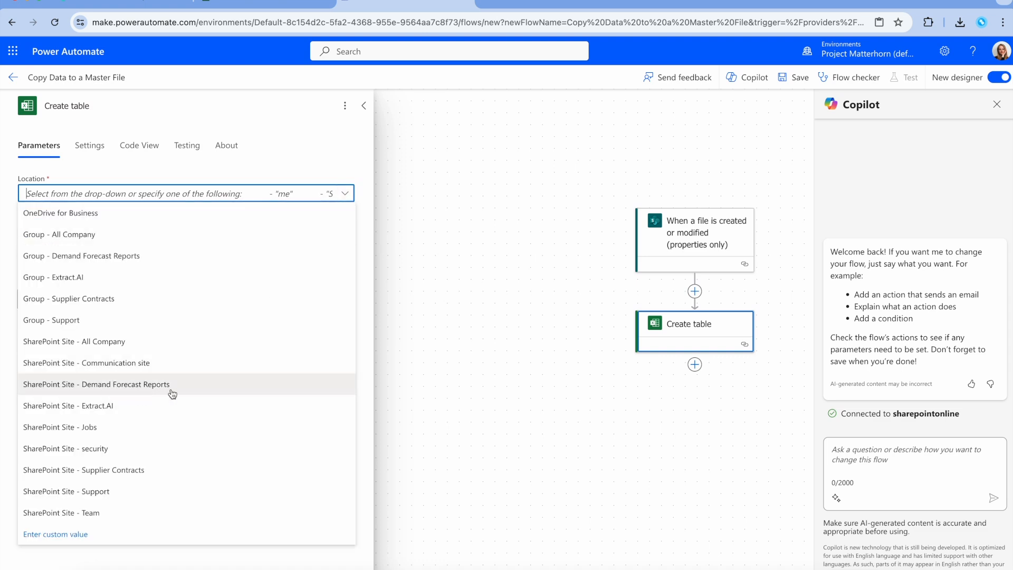
pyautogui.click(135, 385)
pyautogui.click(344, 228)
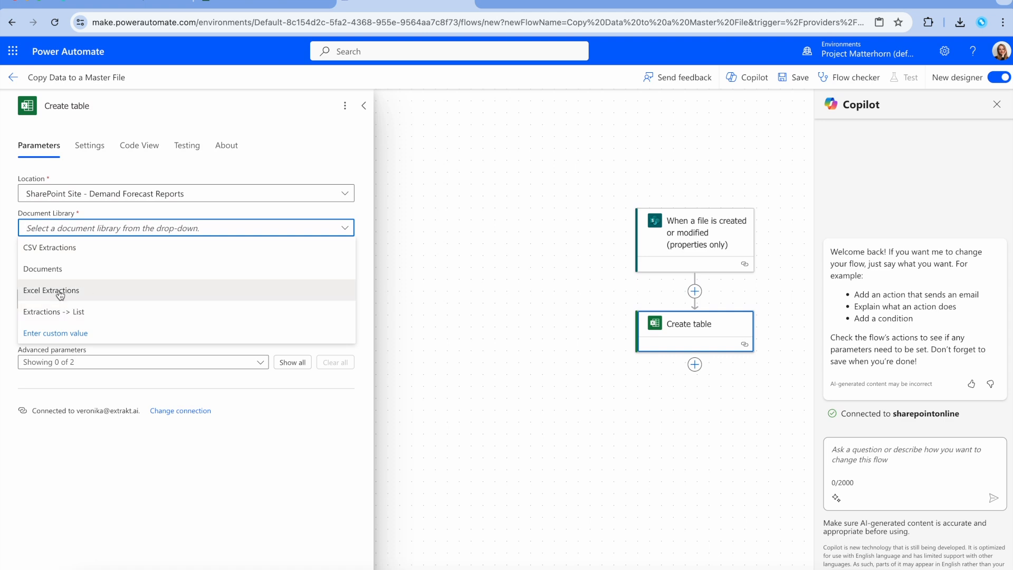
pyautogui.click(87, 292)
# Use the trigger's Identifier as the Create table file and set the table range to A1:D50
pyautogui.click(73, 265)
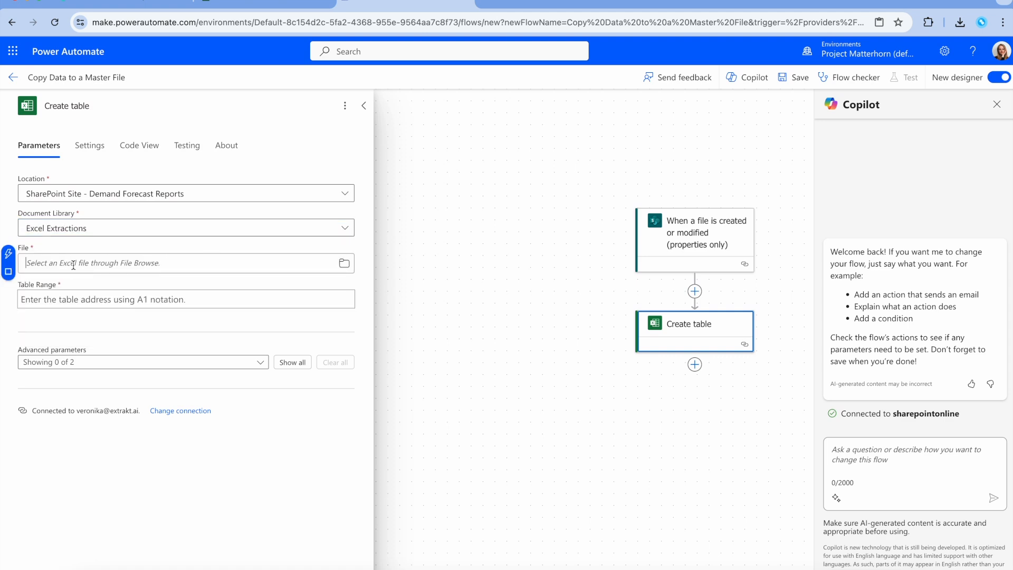
pyautogui.click(8, 257)
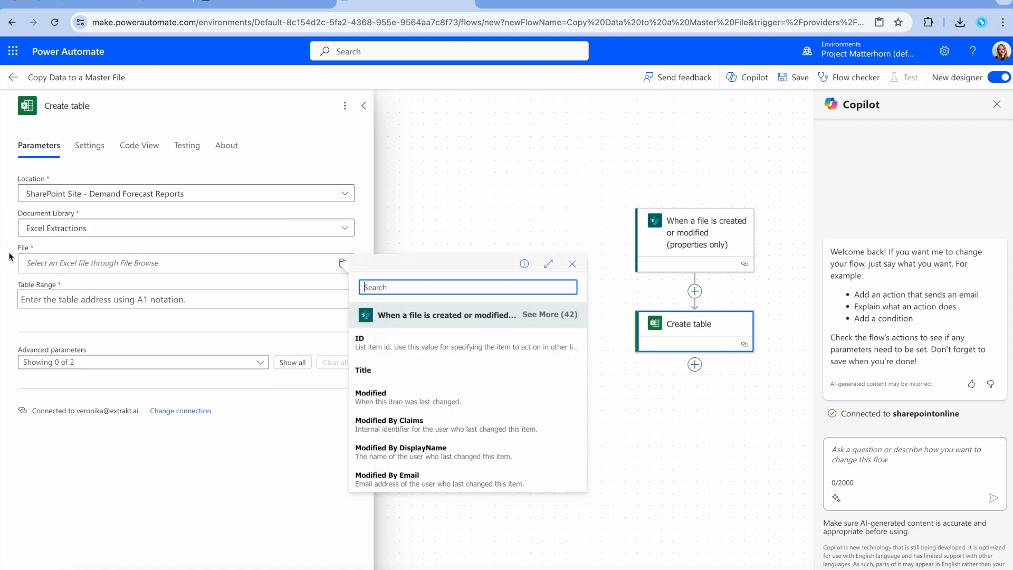
pyautogui.write('indentifie')
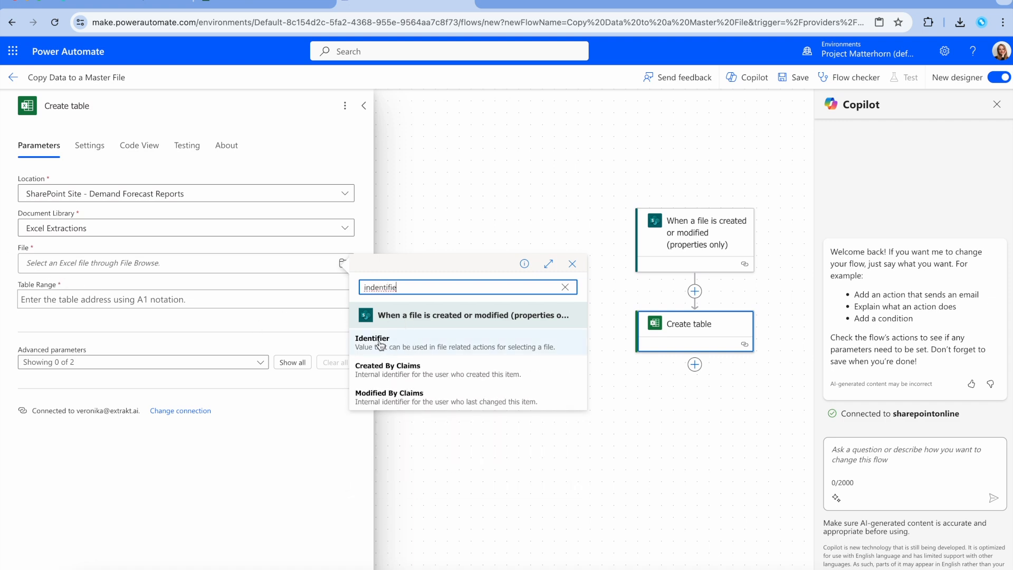
pyautogui.click(420, 344)
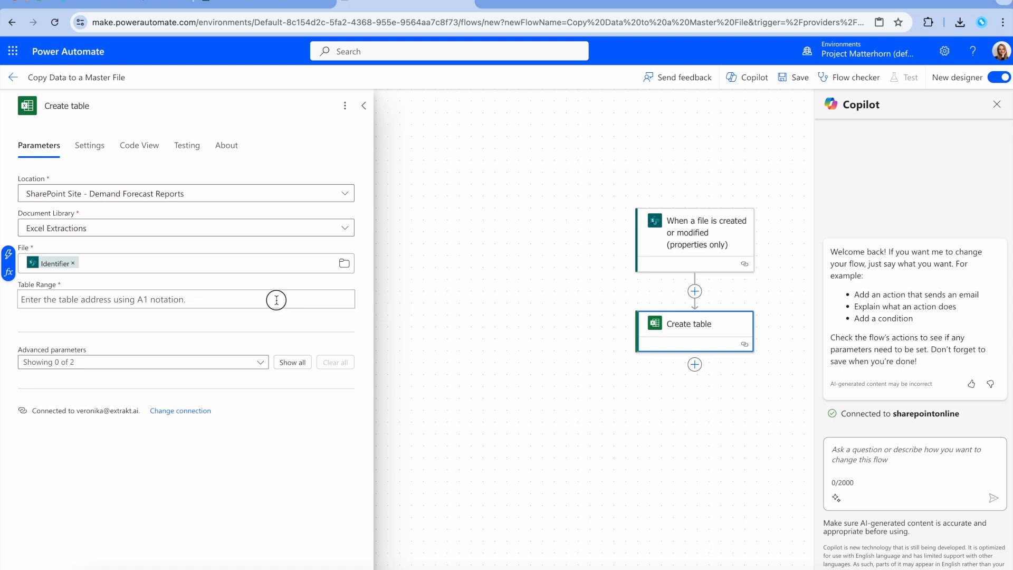
pyautogui.click(277, 299)
pyautogui.write('A')
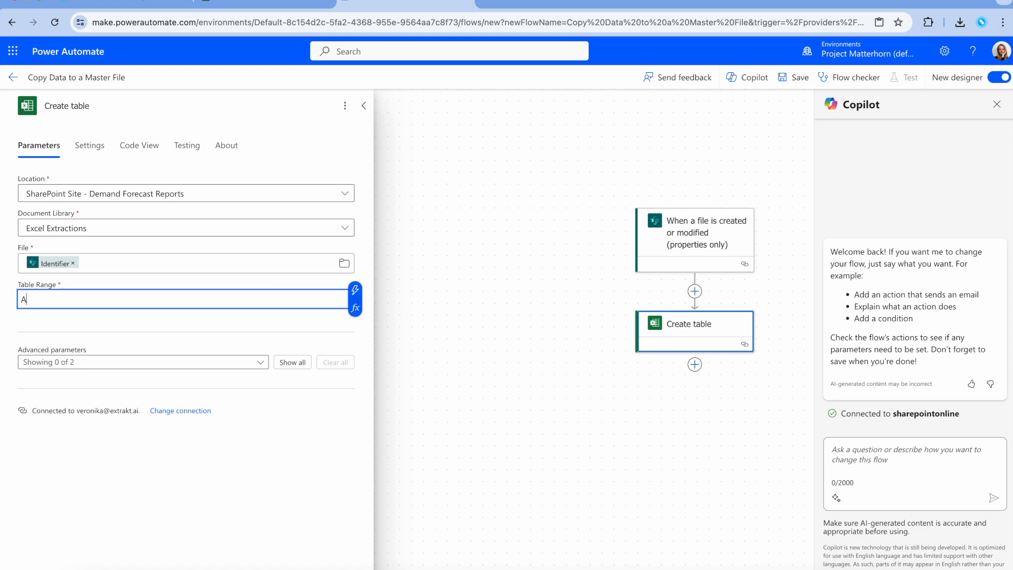
pyautogui.write('1:D50')
# Show the columns names parameter for Create table and set it to "Material ID, Customer ID, Date, Quantity"
pyautogui.click(256, 365)
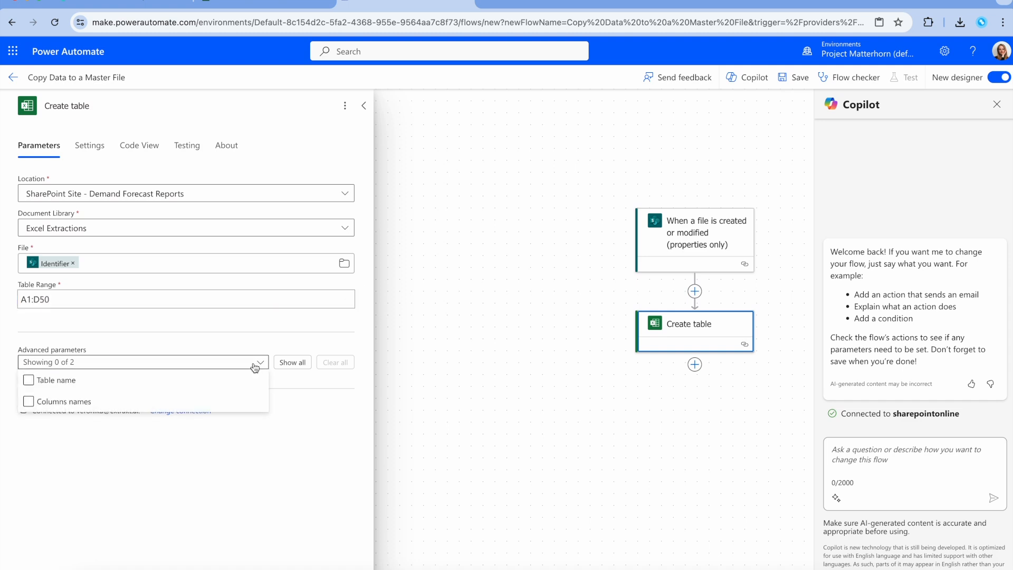
pyautogui.click(77, 402)
pyautogui.click(301, 396)
pyautogui.click(170, 404)
pyautogui.write('Material I')
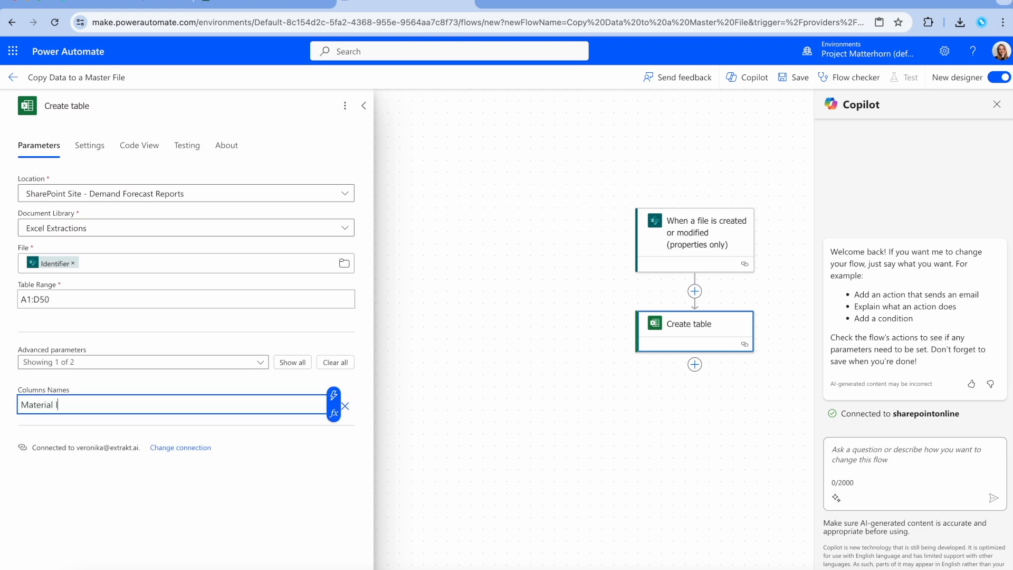
pyautogui.write('D, Customer ID, Date, Quantity')
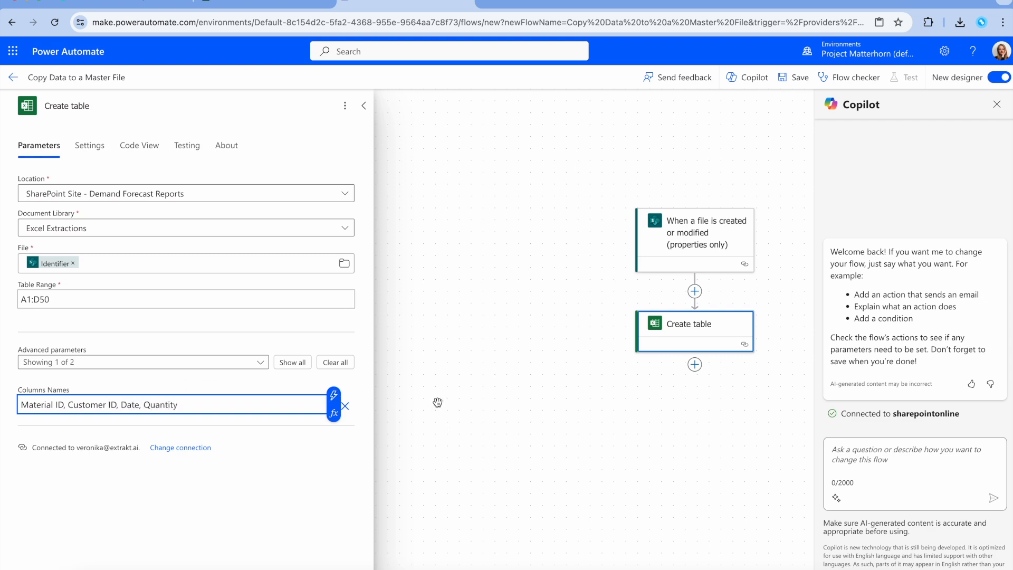
# Add a Schedule Delay action after Create table with a count of 1 minute
pyautogui.click(695, 367)
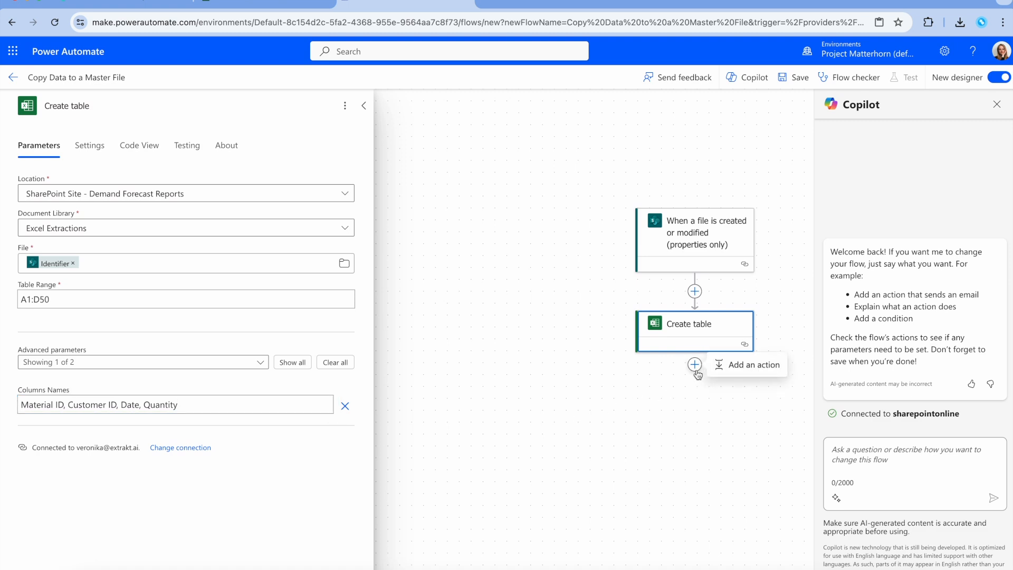
pyautogui.click(737, 367)
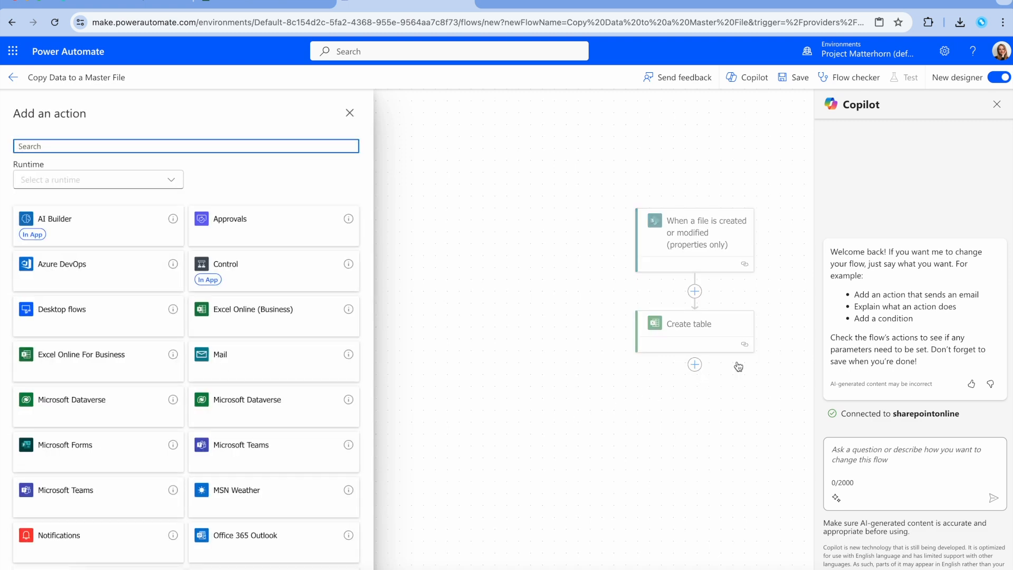
pyautogui.write('delay')
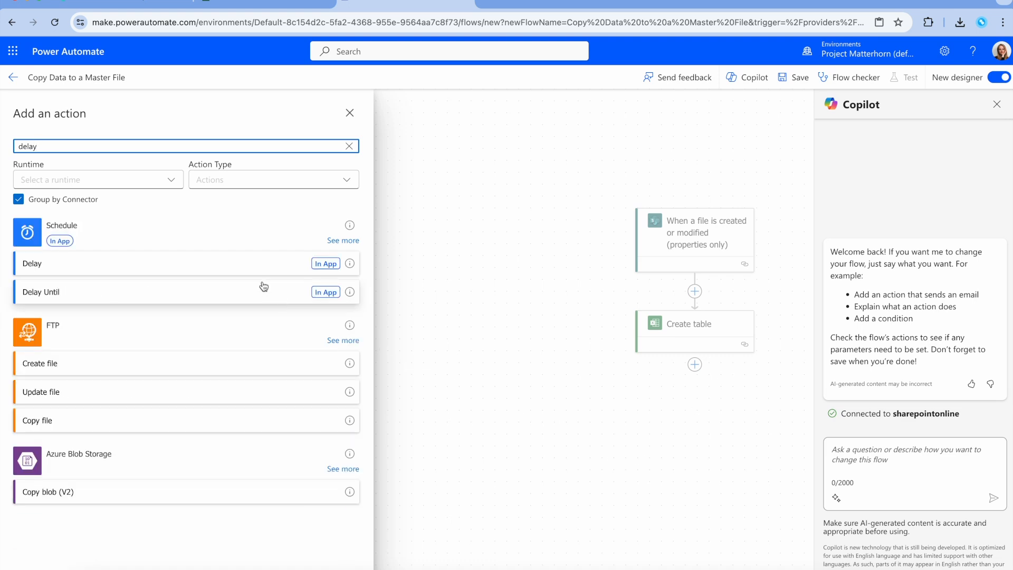
pyautogui.click(241, 267)
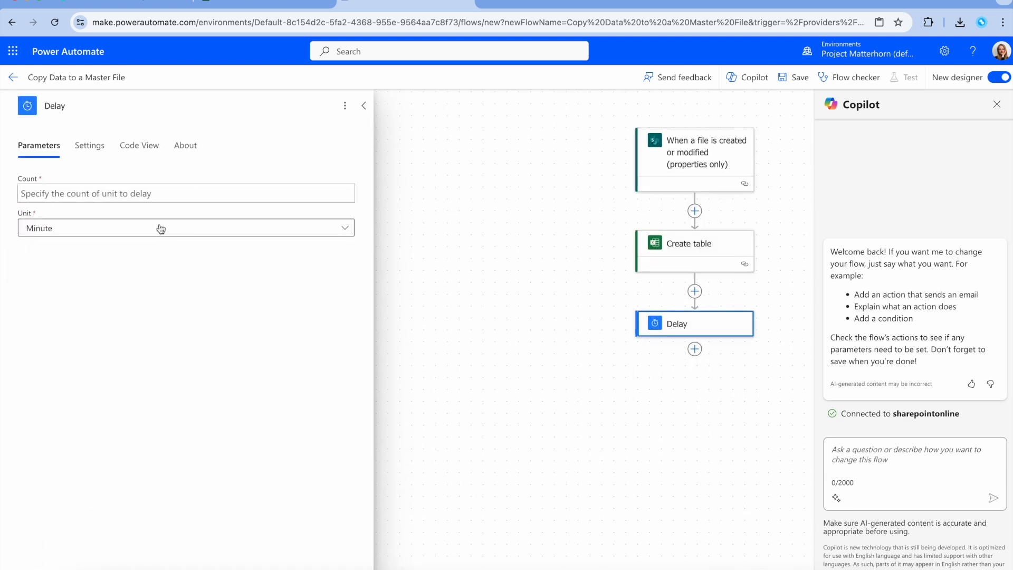
pyautogui.click(62, 197)
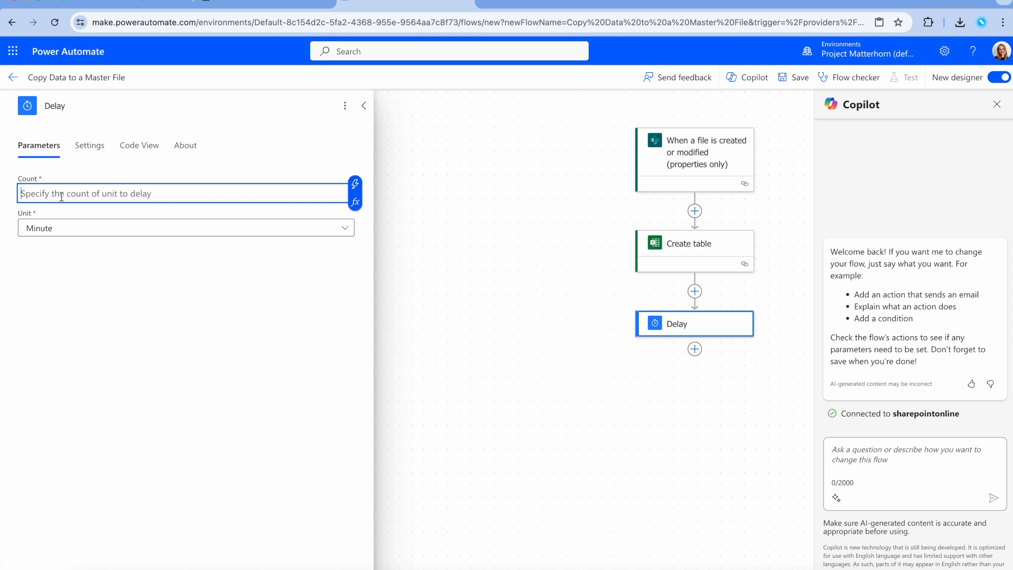
pyautogui.write('1')
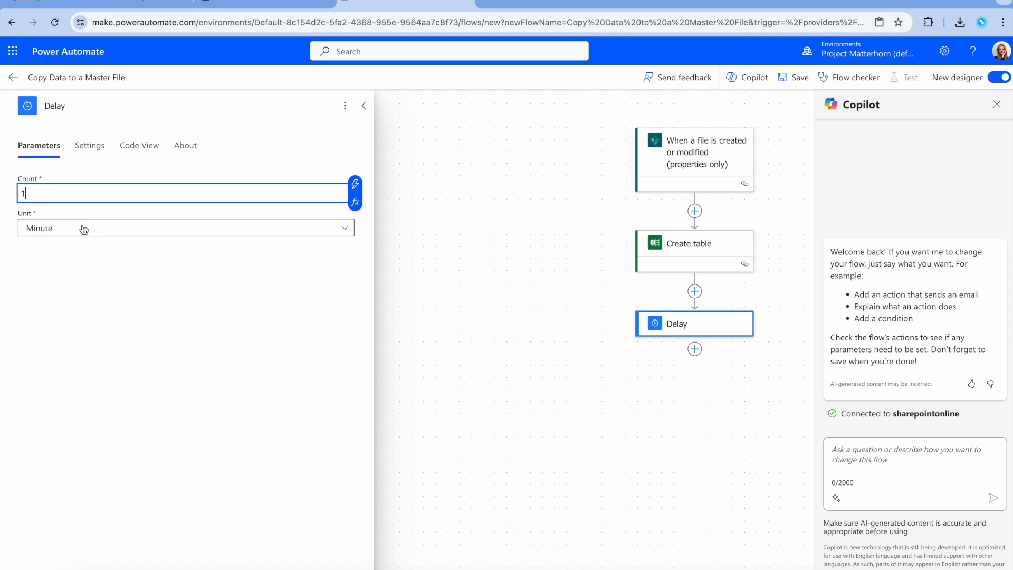
# Add the Excel Online (Business) action "List rows present in a table" after the Delay action
pyautogui.click(695, 350)
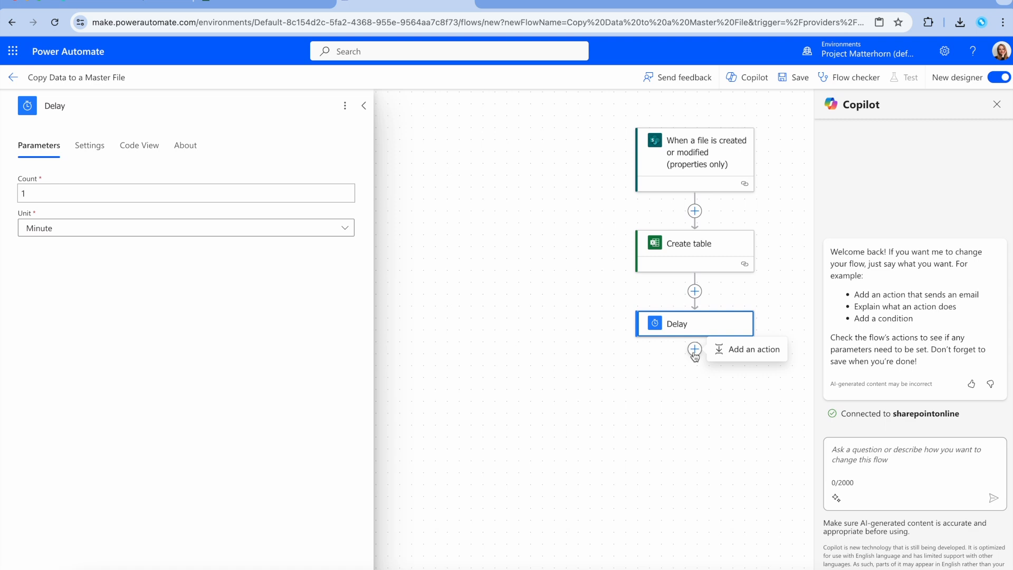
pyautogui.click(738, 351)
pyautogui.write('list row')
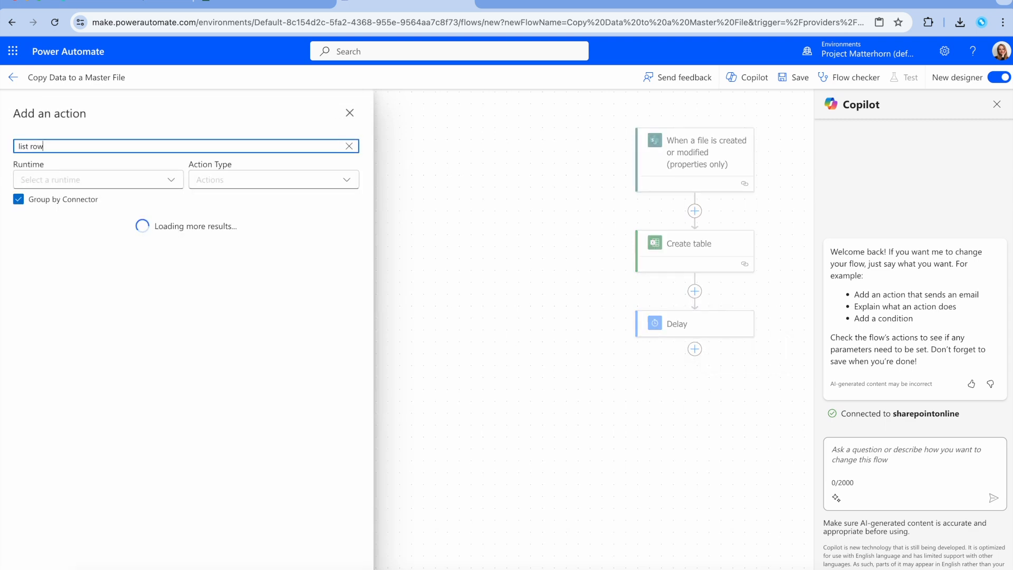
pyautogui.write('a')
pyautogui.press('BackSpace')
pyautogui.write('s present')
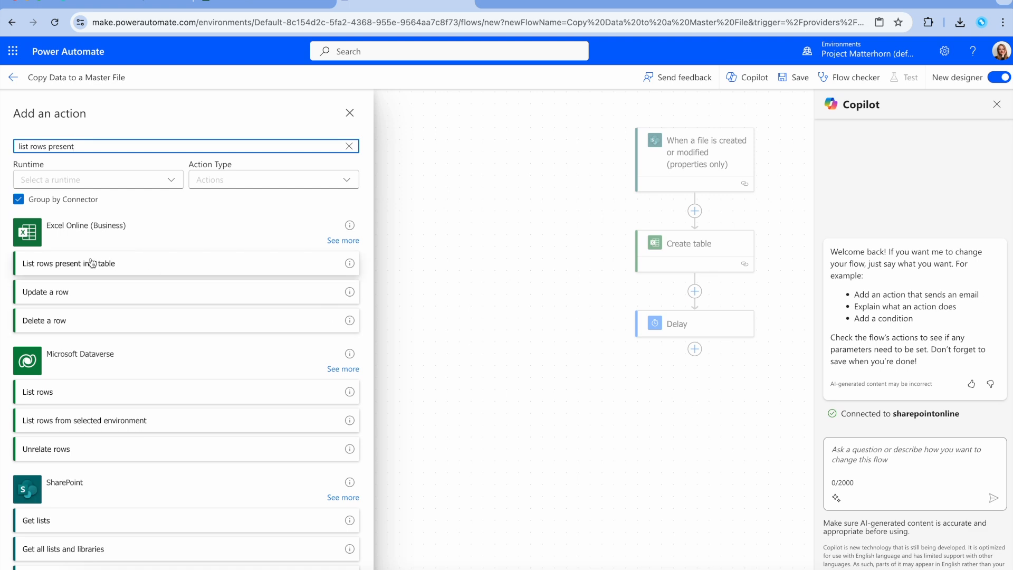
pyautogui.click(148, 267)
# Set the List rows location to "SharePoint Site - Demand Forecast Reports" and its document library to Excel Extractions
pyautogui.click(346, 194)
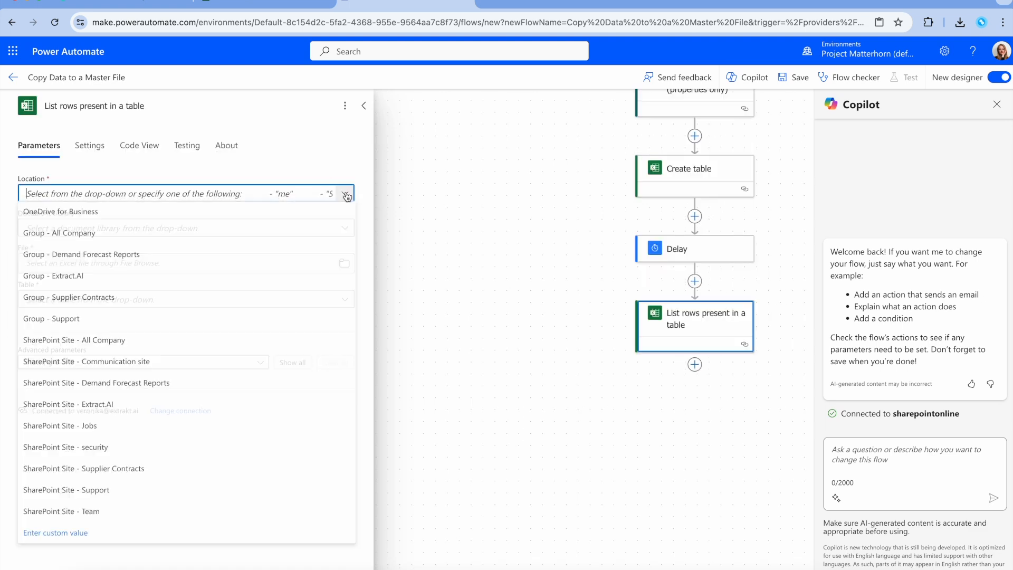
pyautogui.click(167, 385)
pyautogui.click(346, 228)
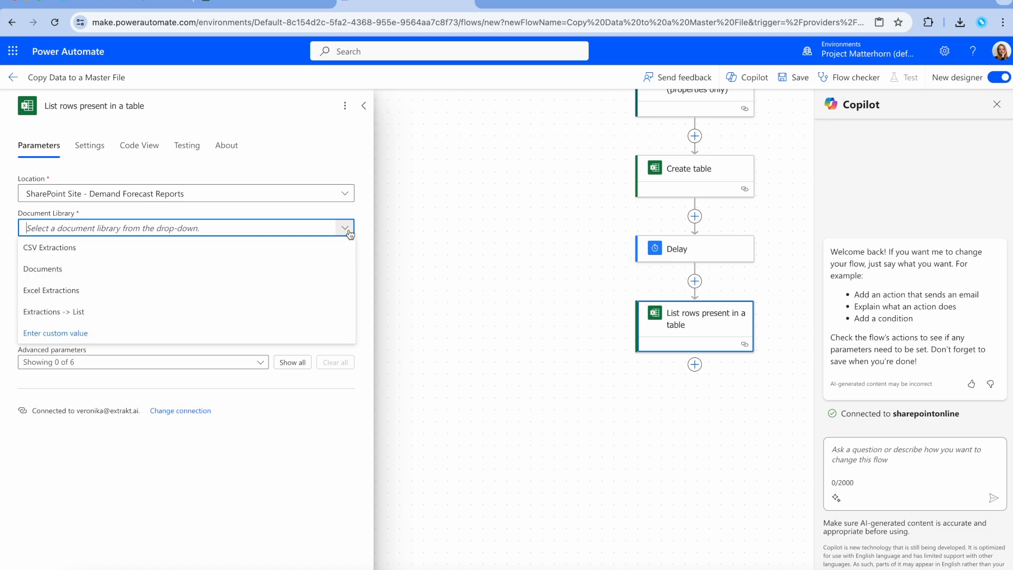
pyautogui.click(108, 296)
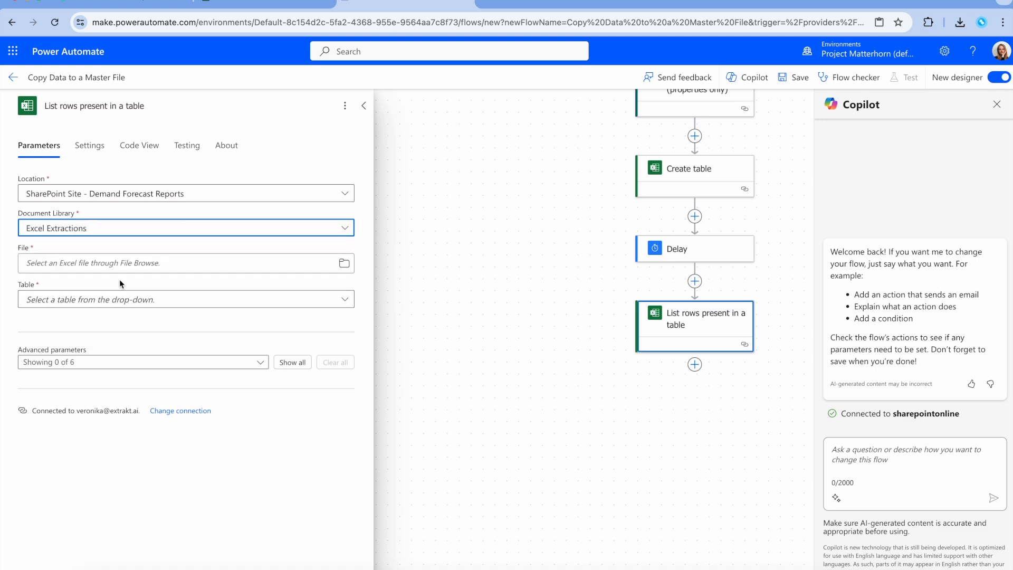
# Use the trigger's Identifier as the List rows file and Create table's body/name as its table
pyautogui.click(180, 264)
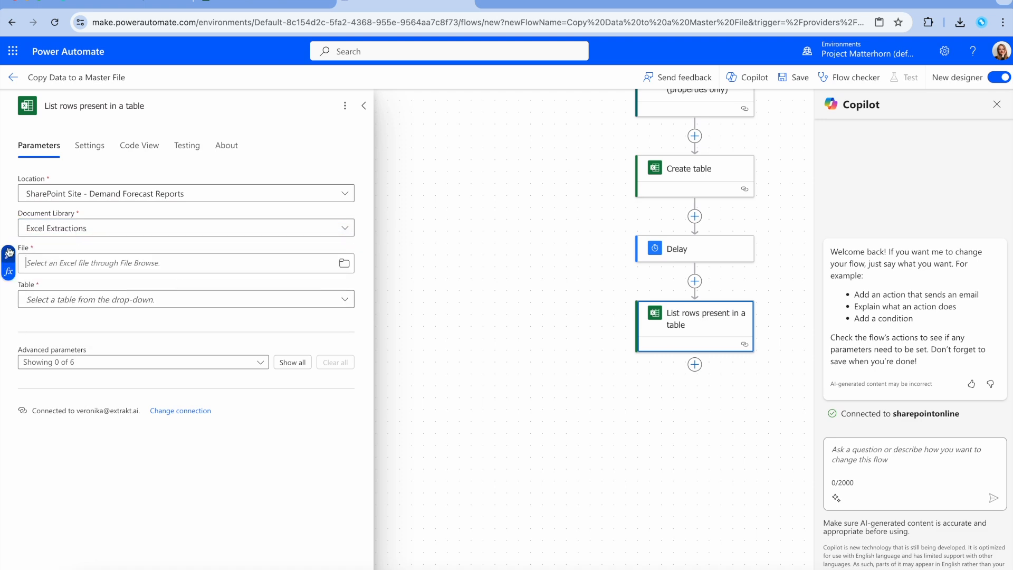
pyautogui.write('identif')
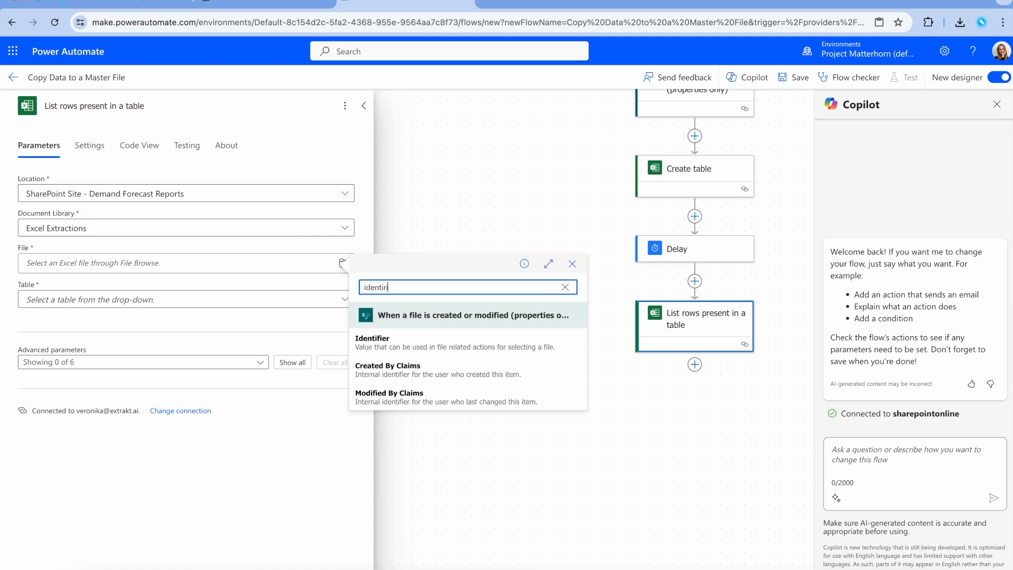
pyautogui.write('er')
pyautogui.click(413, 338)
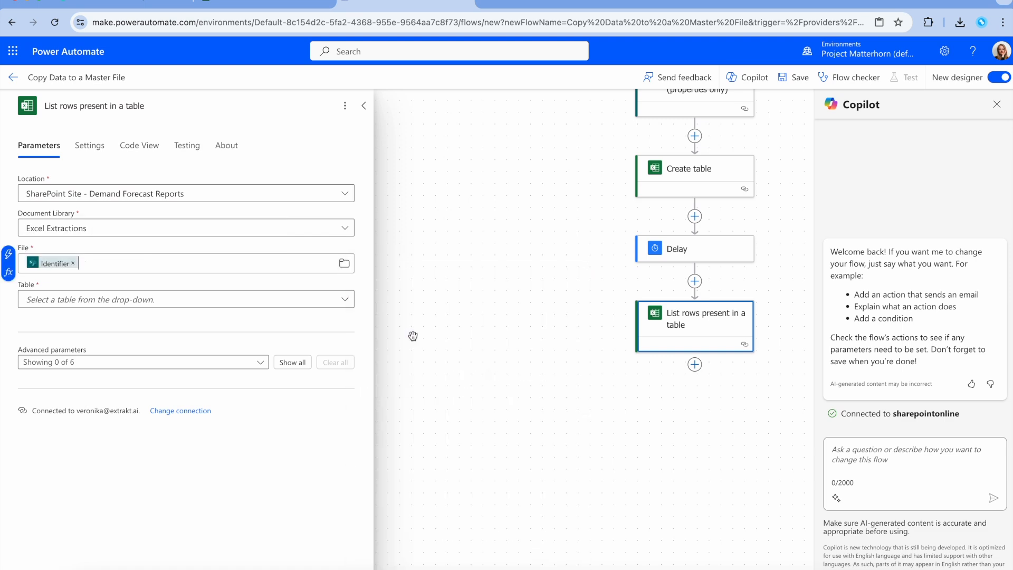
pyautogui.click(95, 301)
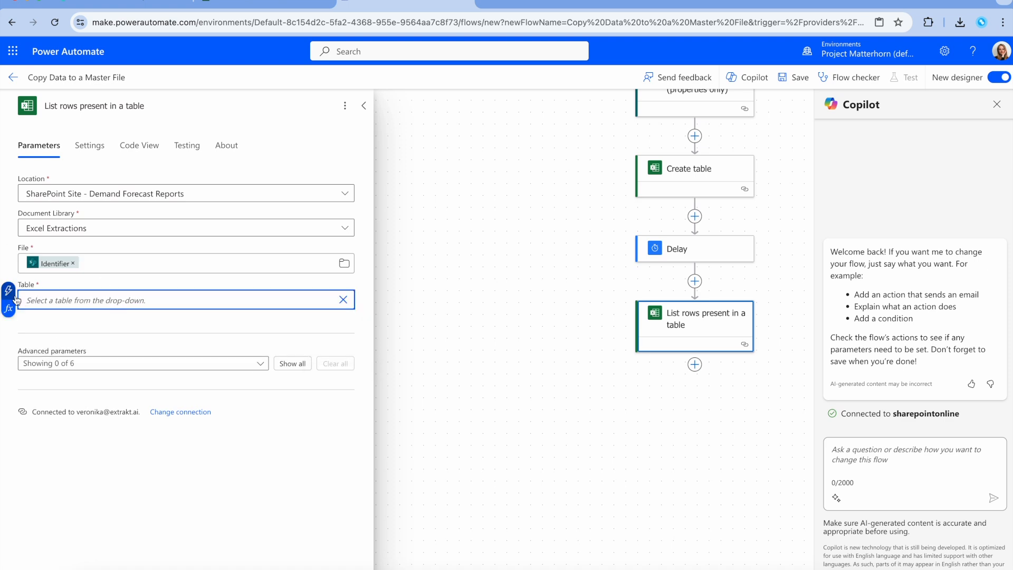
pyautogui.click(10, 296)
pyautogui.write('body')
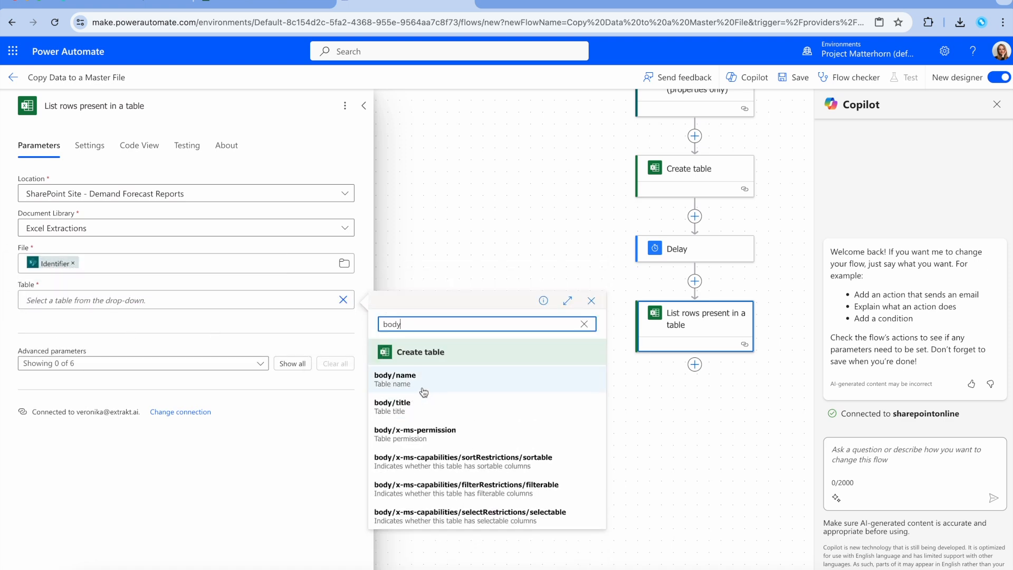
pyautogui.click(447, 383)
# Show the Filter Query parameter for List rows present in a table and set it to "Quantity ne ''"
pyautogui.click(260, 364)
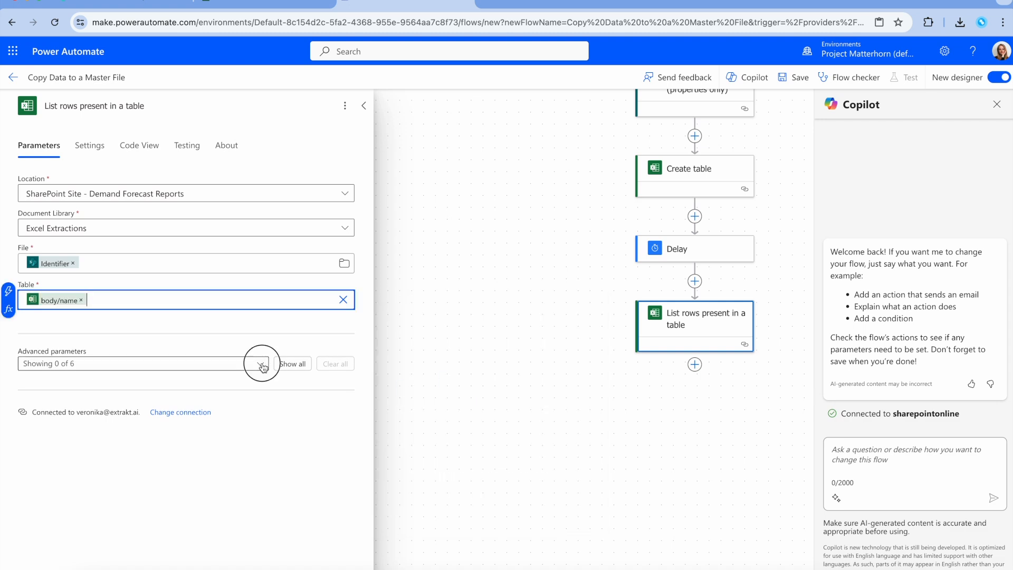
pyautogui.click(68, 416)
pyautogui.click(163, 343)
pyautogui.click(108, 411)
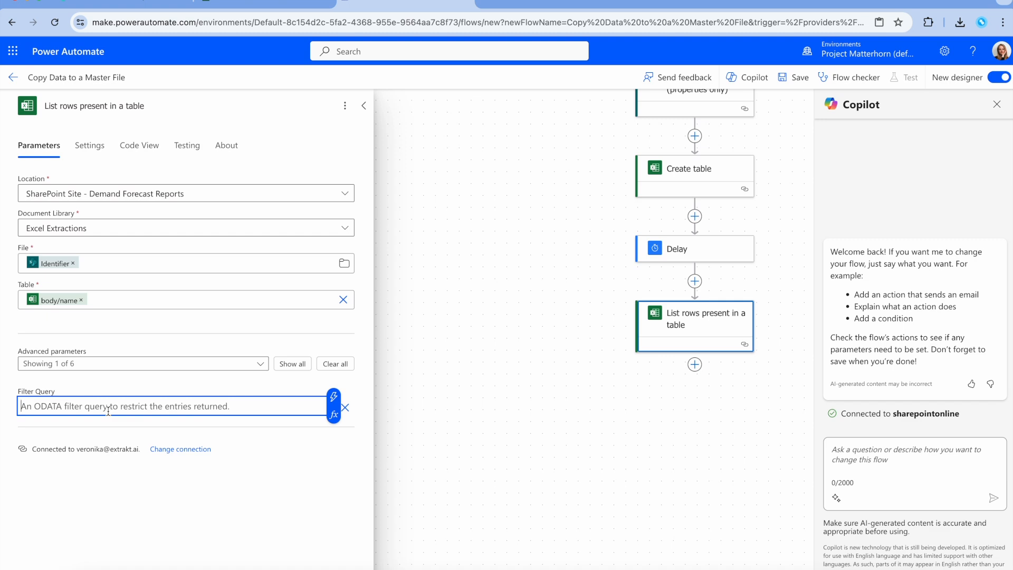
pyautogui.write("Quantity ne '")
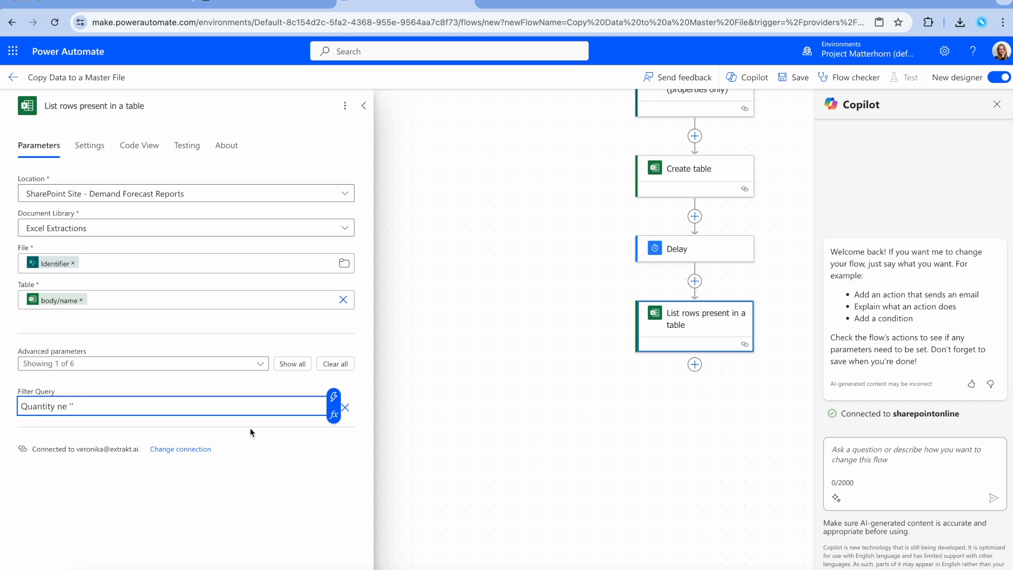
pyautogui.click(250, 428)
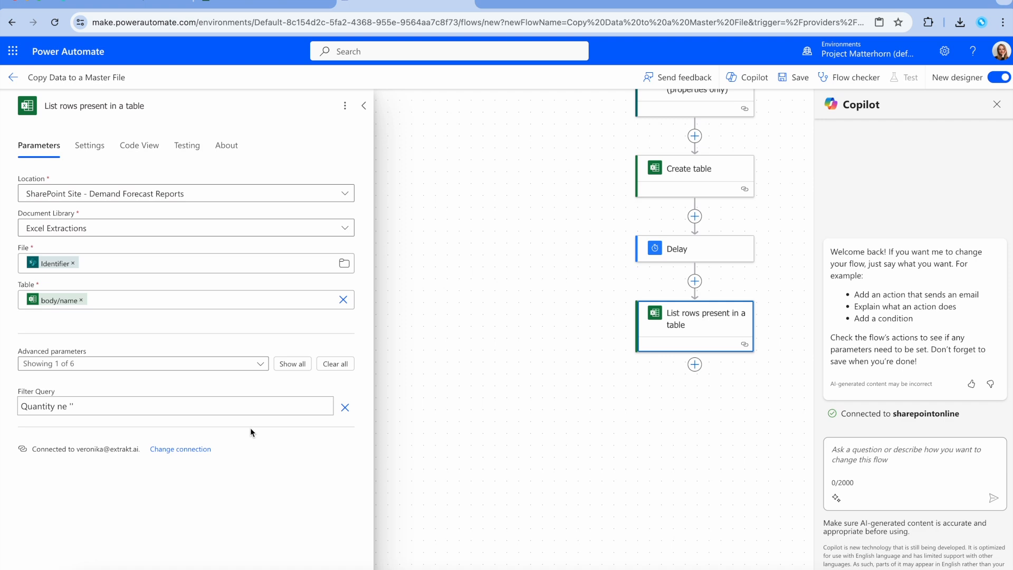
# Add an Apply to each loop after List rows present in a table, using its body/value output as the input
pyautogui.click(694, 364)
pyautogui.click(715, 370)
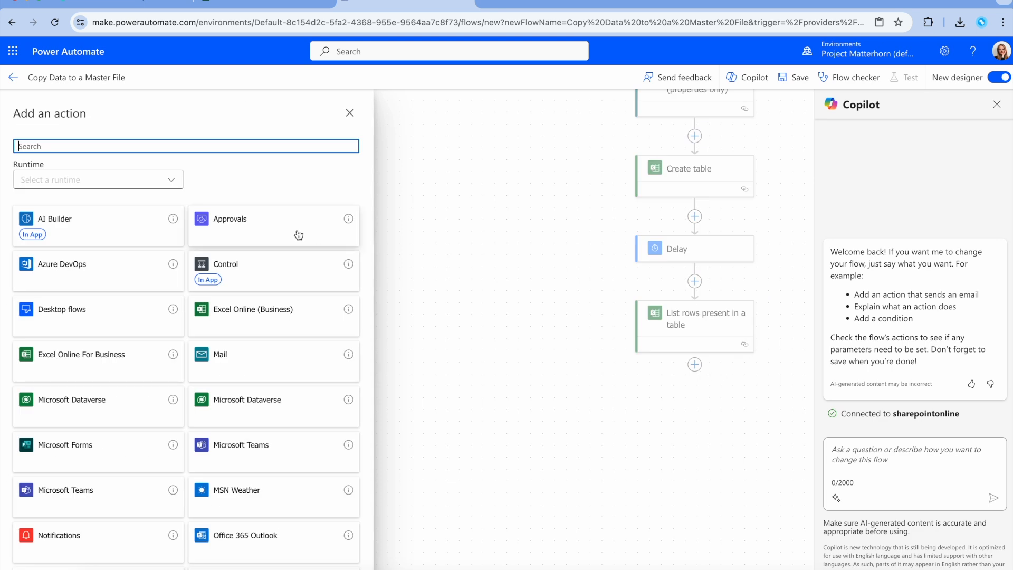
pyautogui.write('apply to each')
pyautogui.click(146, 261)
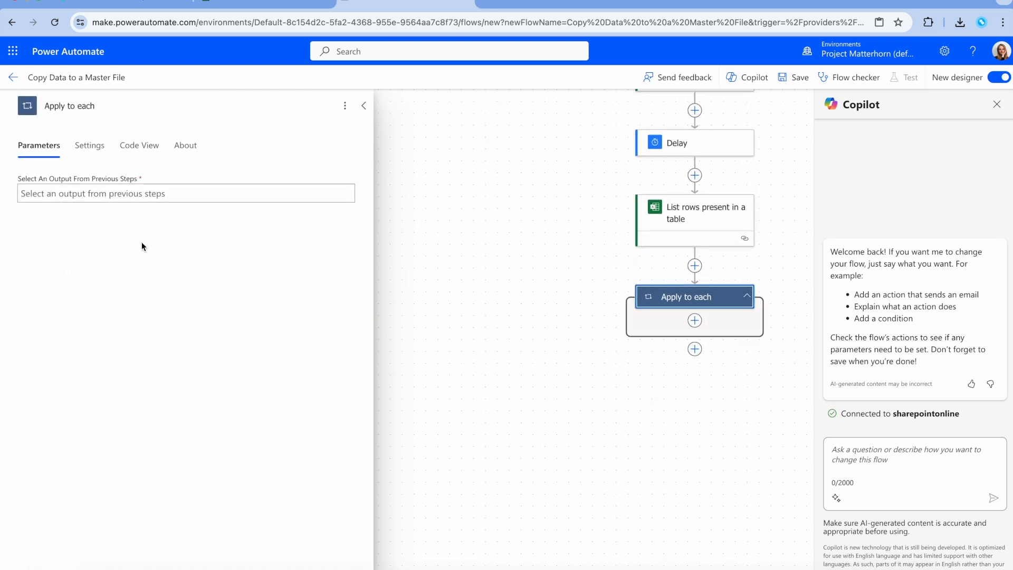
pyautogui.click(141, 193)
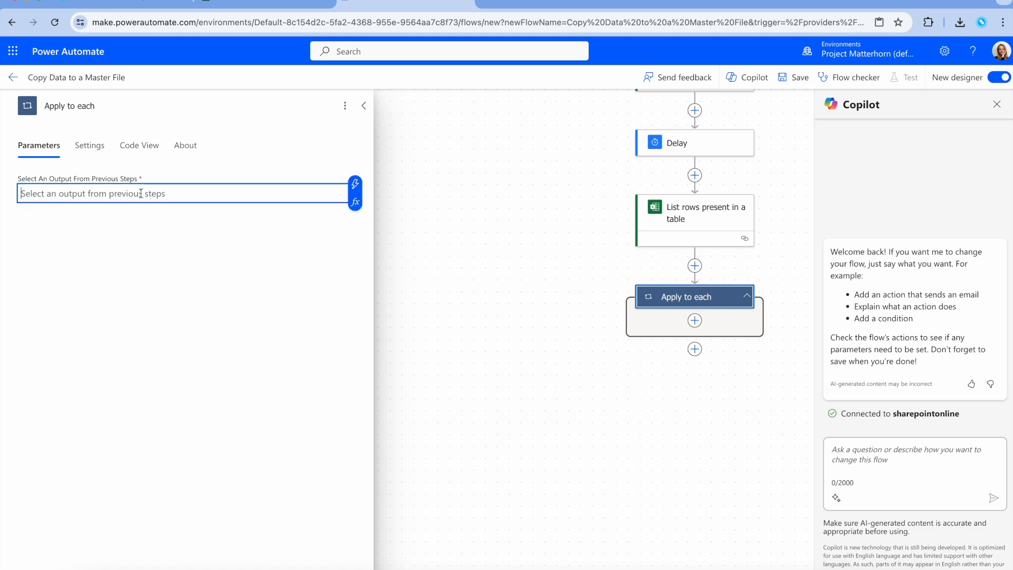
pyautogui.click(355, 184)
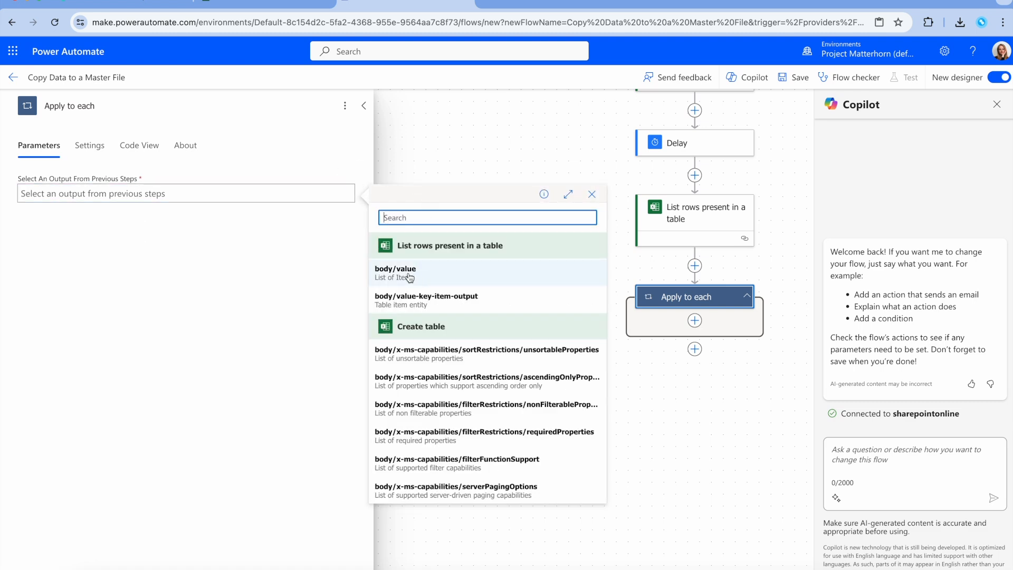
pyautogui.click(429, 274)
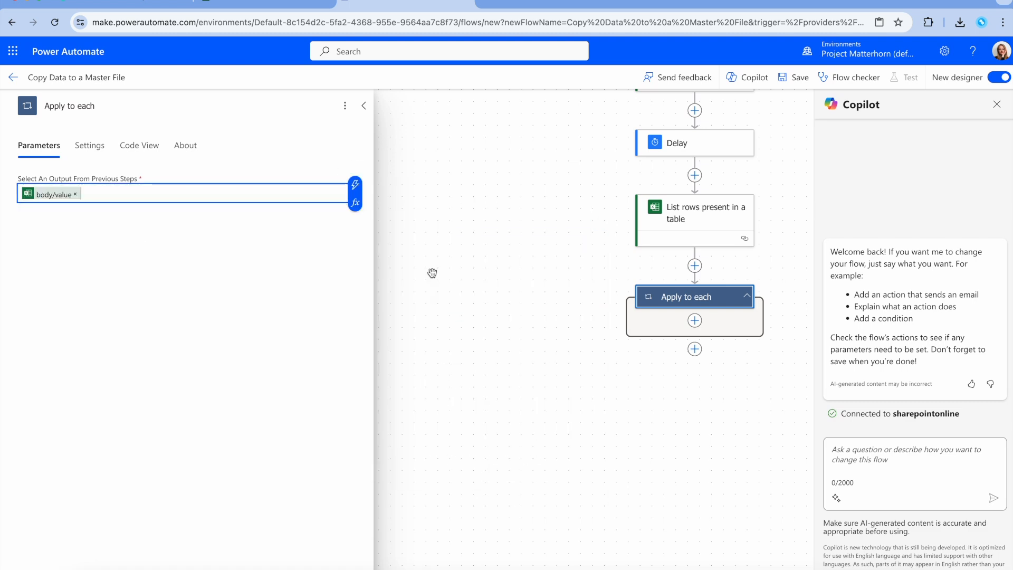
# Add the Excel action "Add a row into a table" inside the Apply to each loop
pyautogui.click(696, 322)
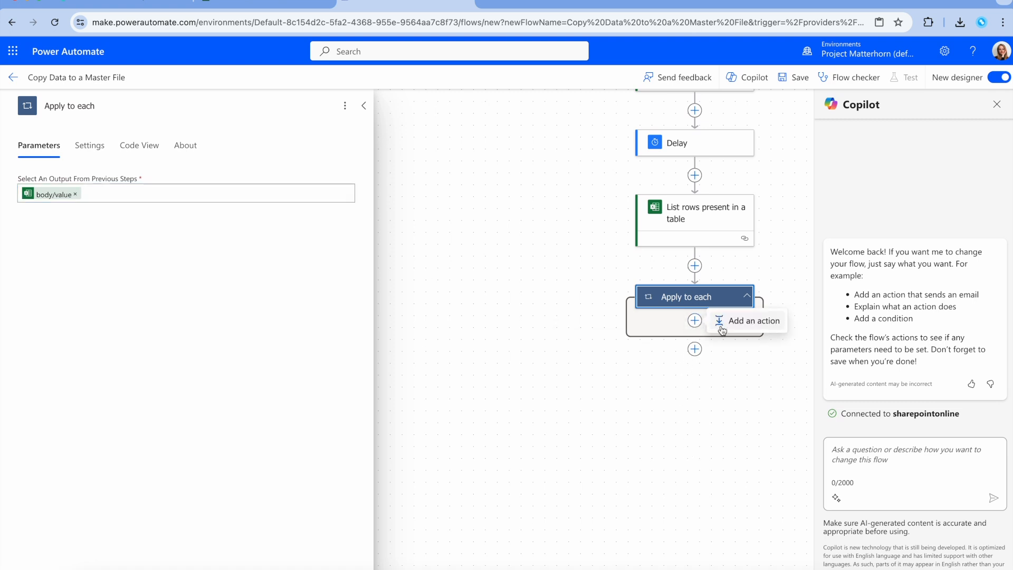
pyautogui.click(720, 320)
pyautogui.write('add a row in')
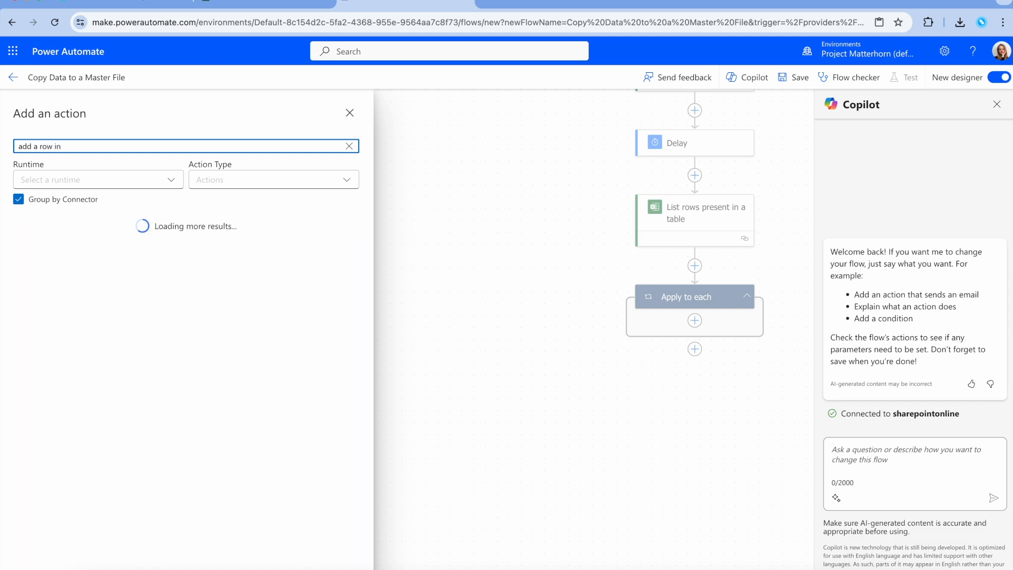
pyautogui.click(232, 296)
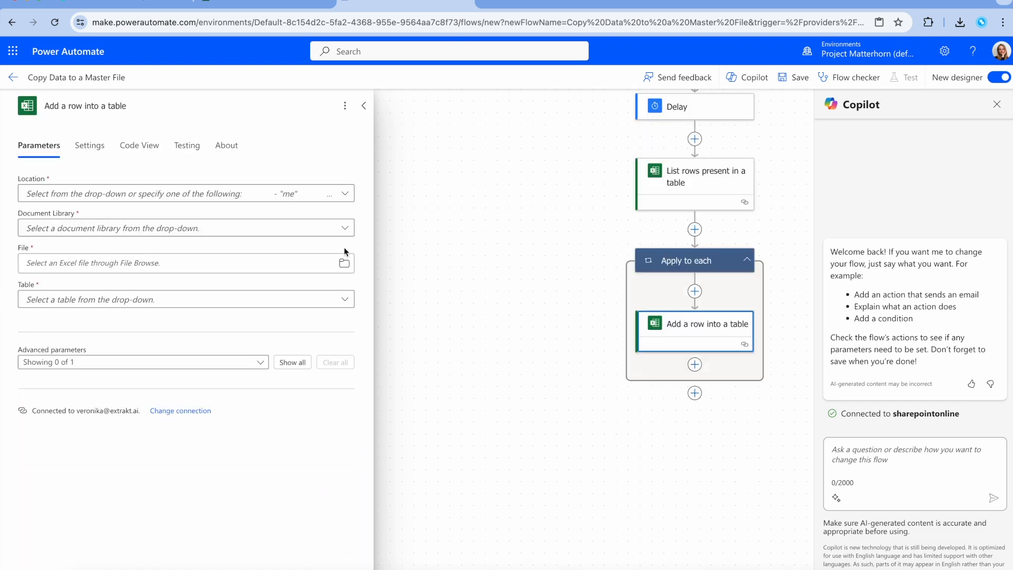
# Set the Add a row location to "SharePoint Site - Demand Forecast Reports" and its document library to Excel Extractions
pyautogui.click(346, 195)
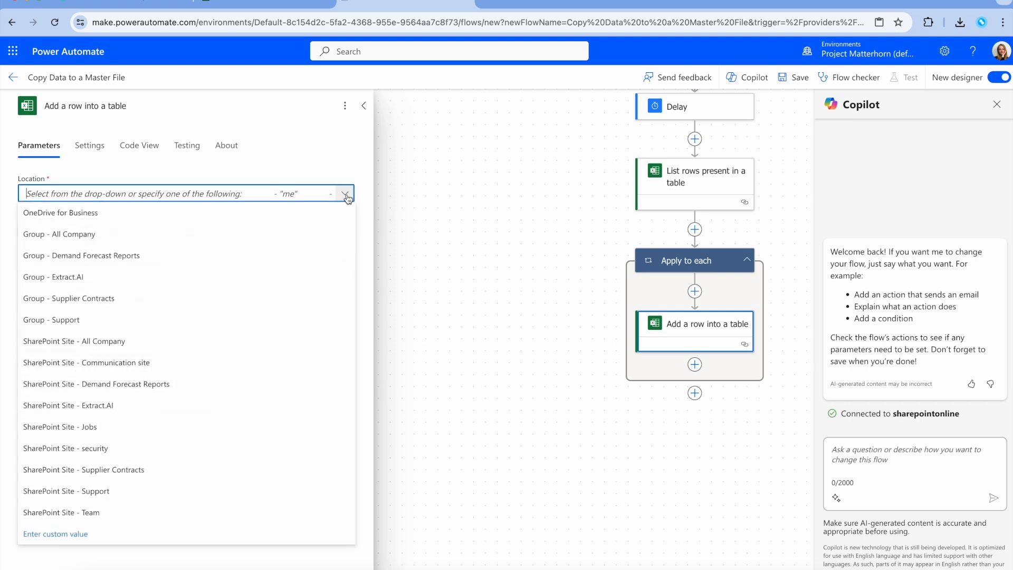
pyautogui.click(311, 387)
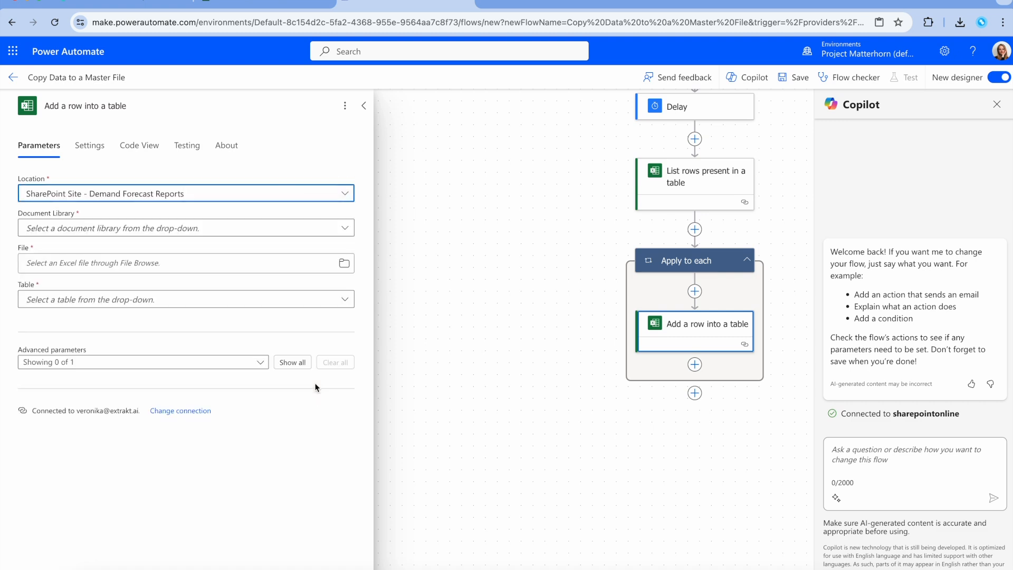
pyautogui.click(343, 226)
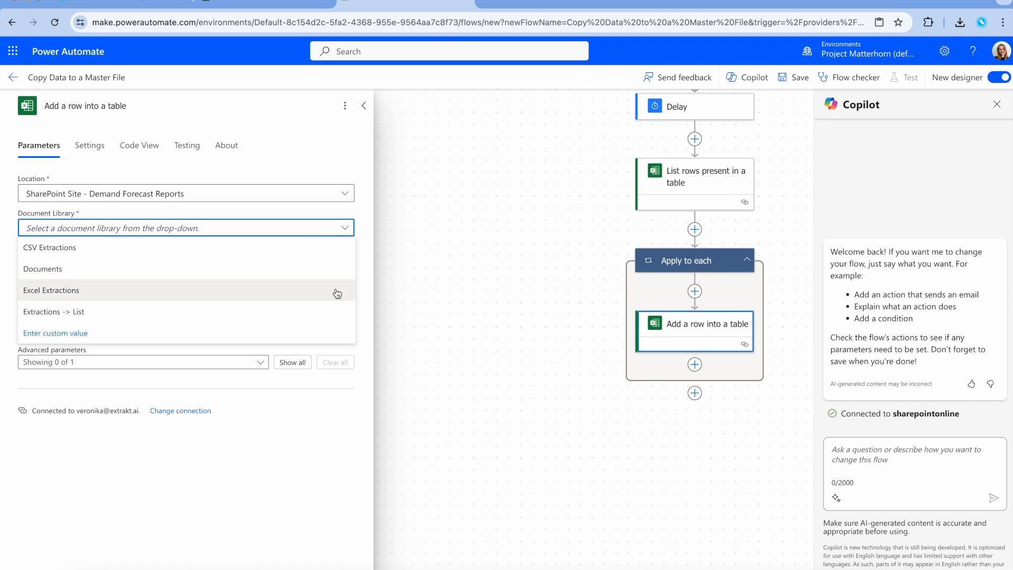
pyautogui.click(337, 291)
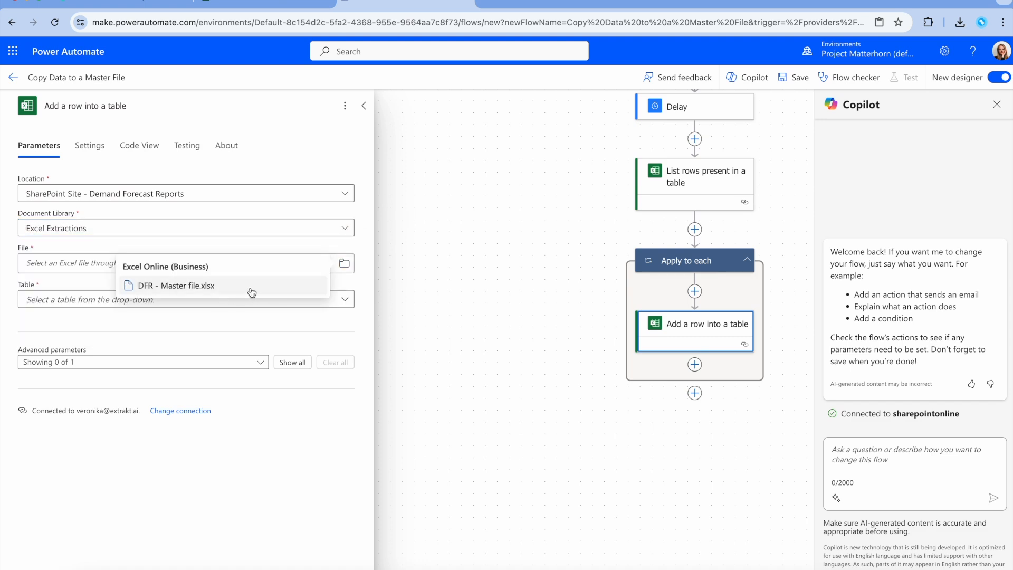
# Choose "DFR - Master file.xlsx" as the Add a row file and Table1 as its table
pyautogui.click(246, 286)
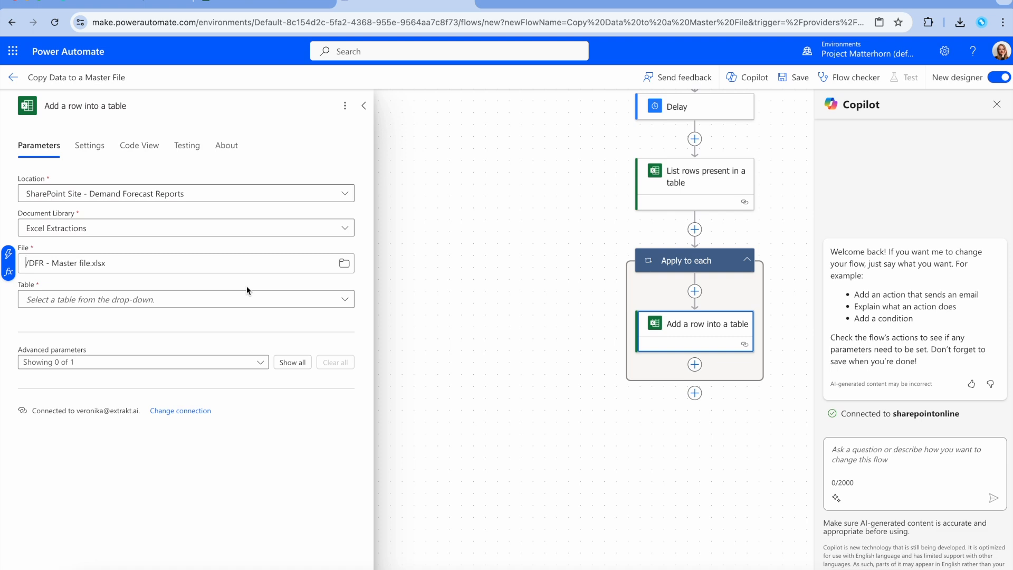
pyautogui.click(339, 299)
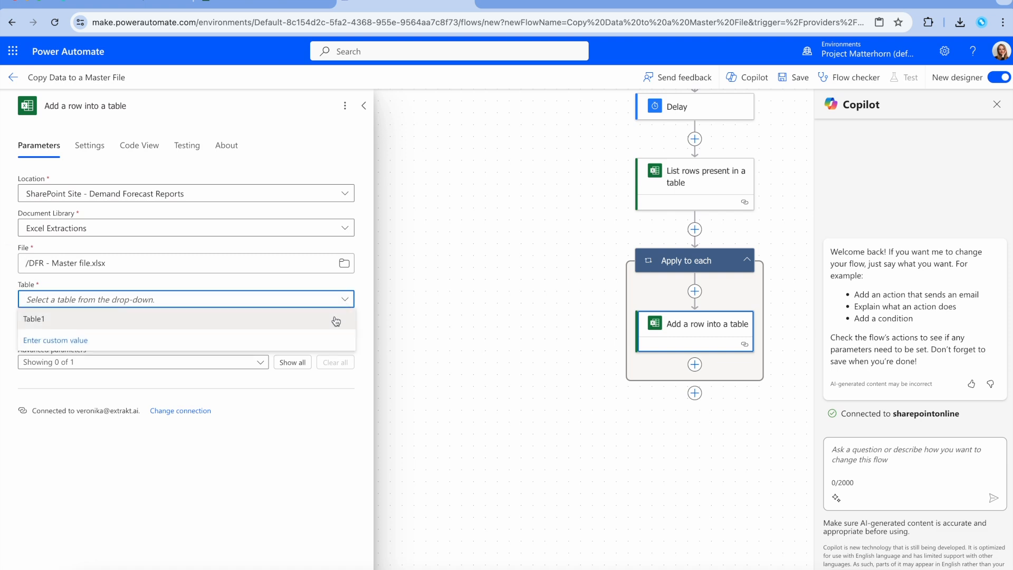
pyautogui.click(329, 320)
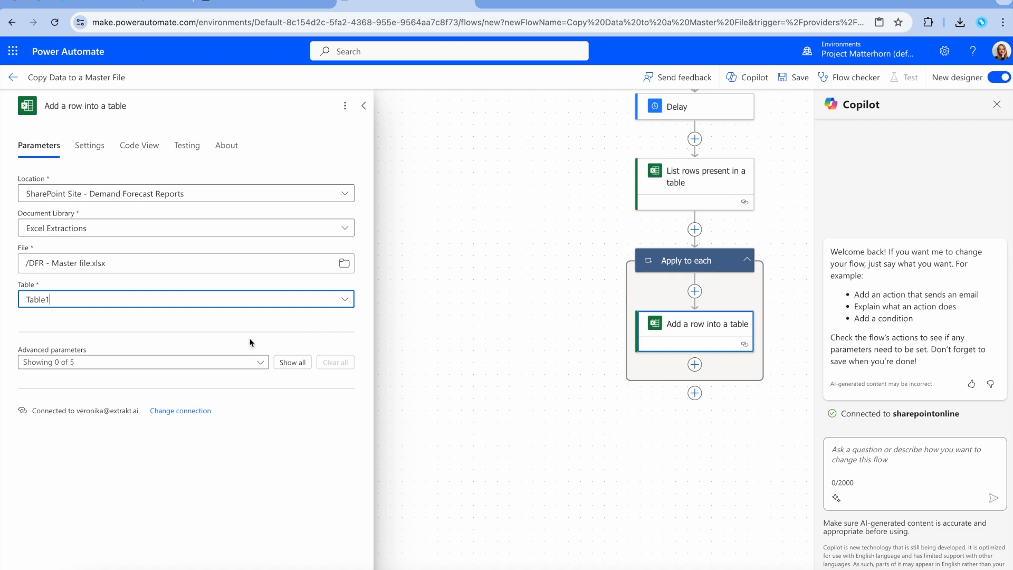
# Show the Material ID, Customer ID, Date and Quantity parameters for Add a row into a table
pyautogui.click(261, 364)
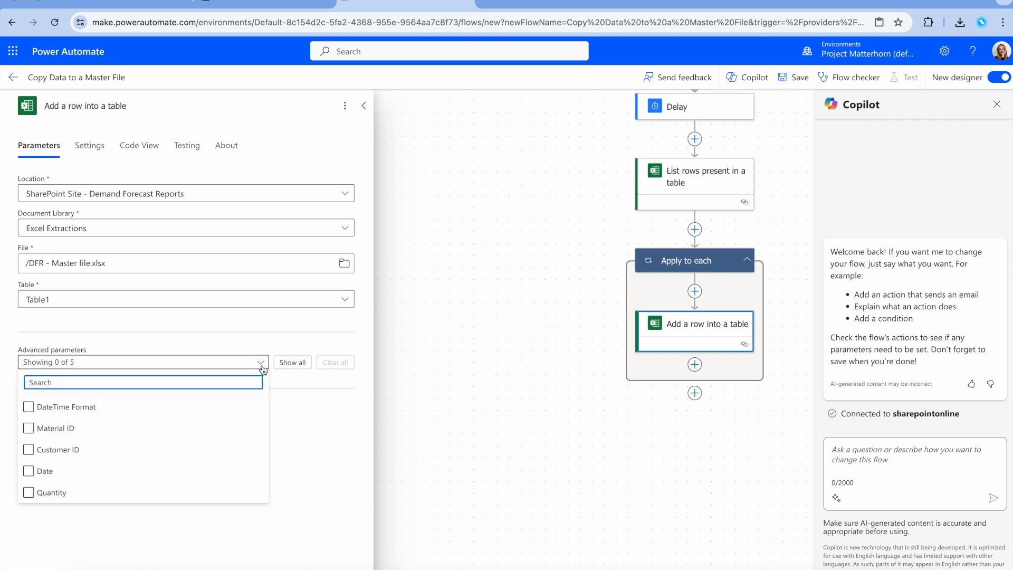
pyautogui.click(238, 428)
pyautogui.click(238, 448)
pyautogui.click(232, 469)
pyautogui.click(231, 494)
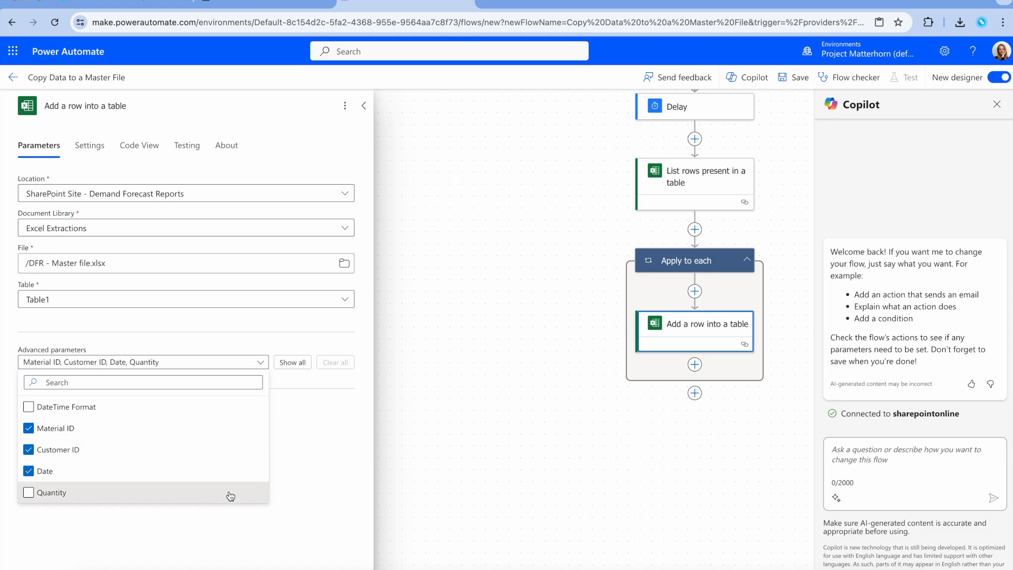
pyautogui.click(310, 395)
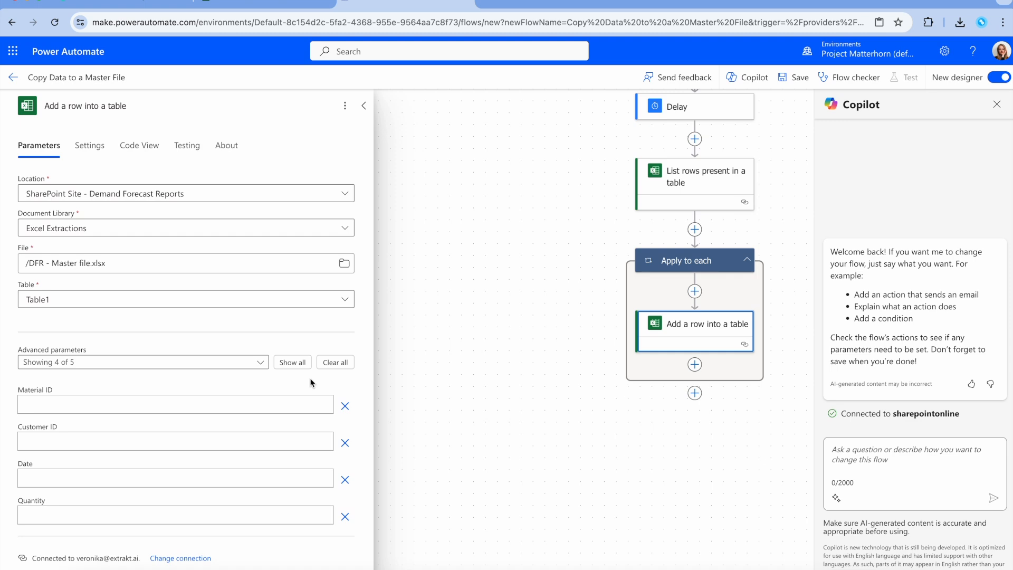
# Set the Material ID parameter to the expression items('Apply_to_each')?['Material ID']
pyautogui.click(117, 402)
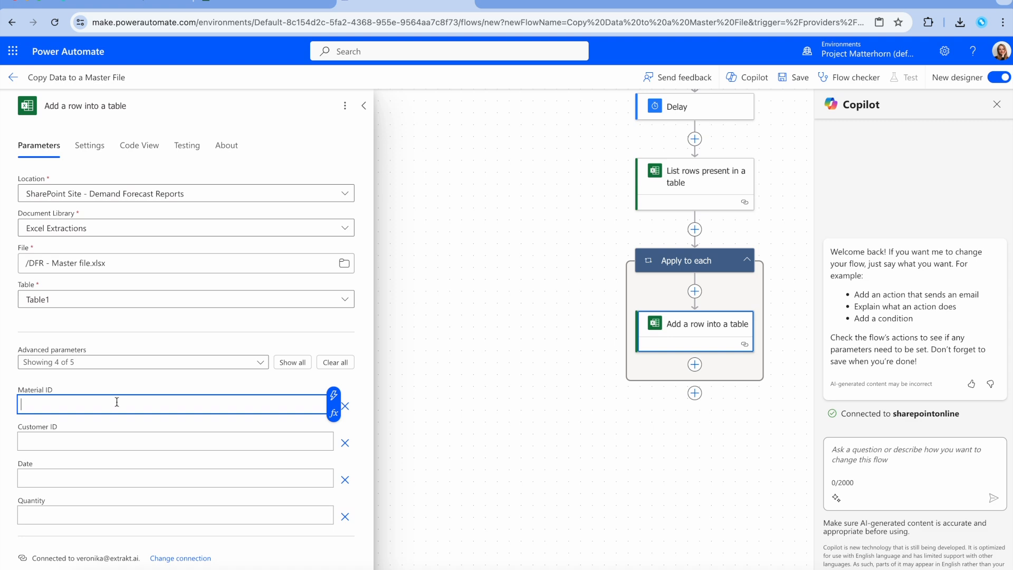
pyautogui.click(334, 415)
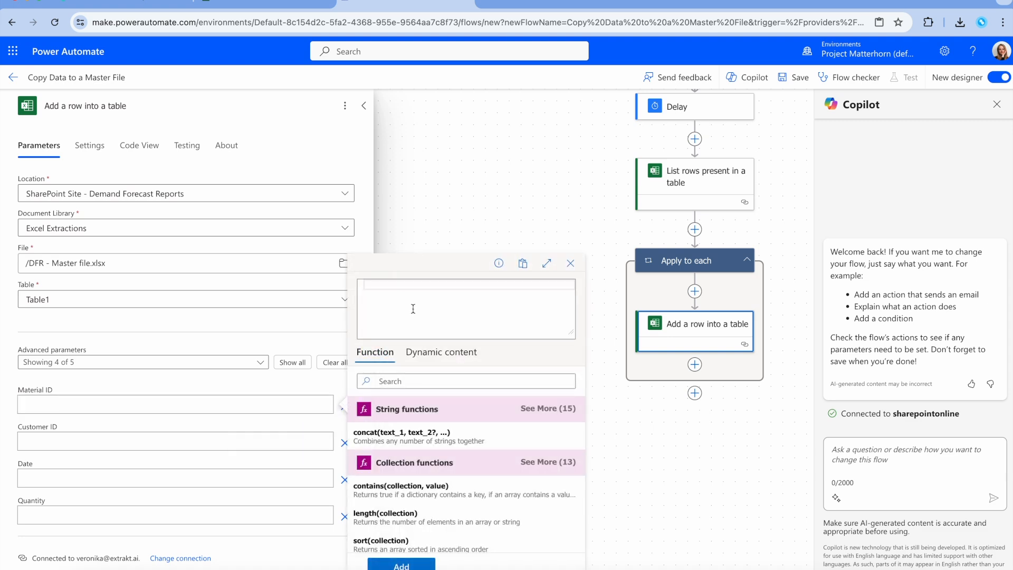
pyautogui.write("items('Apply_to_each')?['Material ID']")
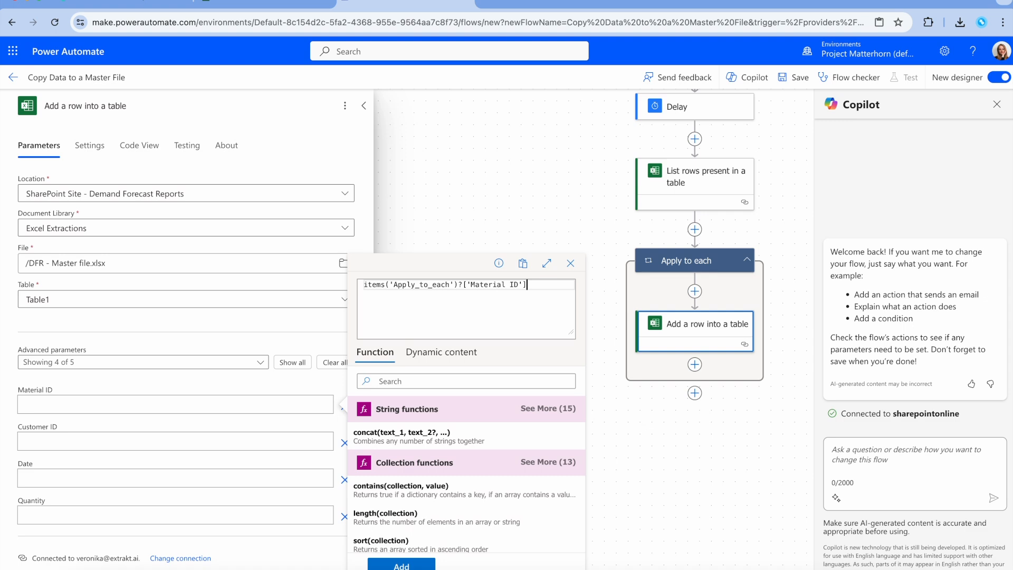
pyautogui.click(396, 566)
# Set the Customer ID parameter to the expression items('Apply_to_each')?['Customer ID']
pyautogui.click(237, 438)
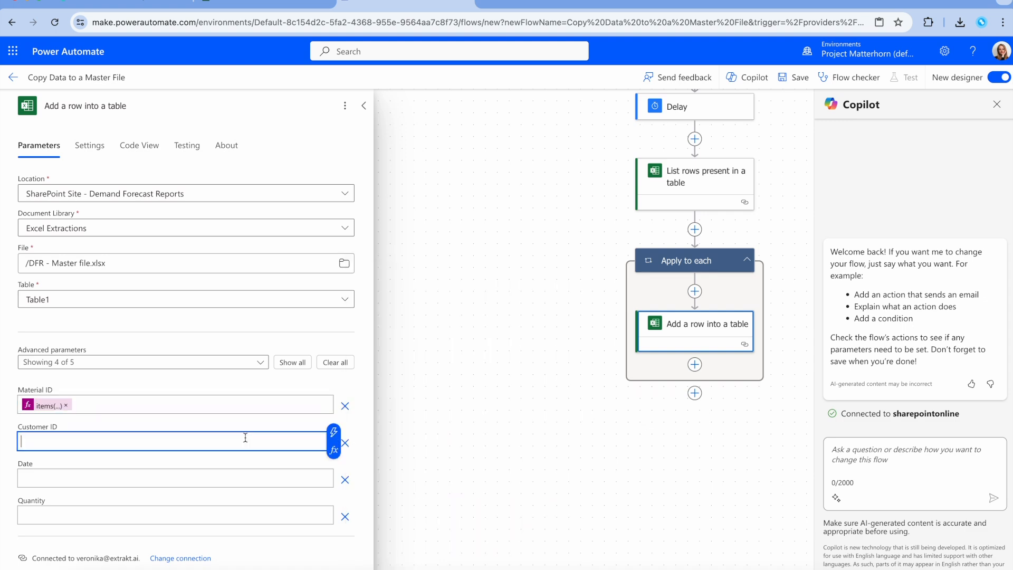
pyautogui.click(334, 449)
pyautogui.write("items('Apply_to_each')?['Material ID']")
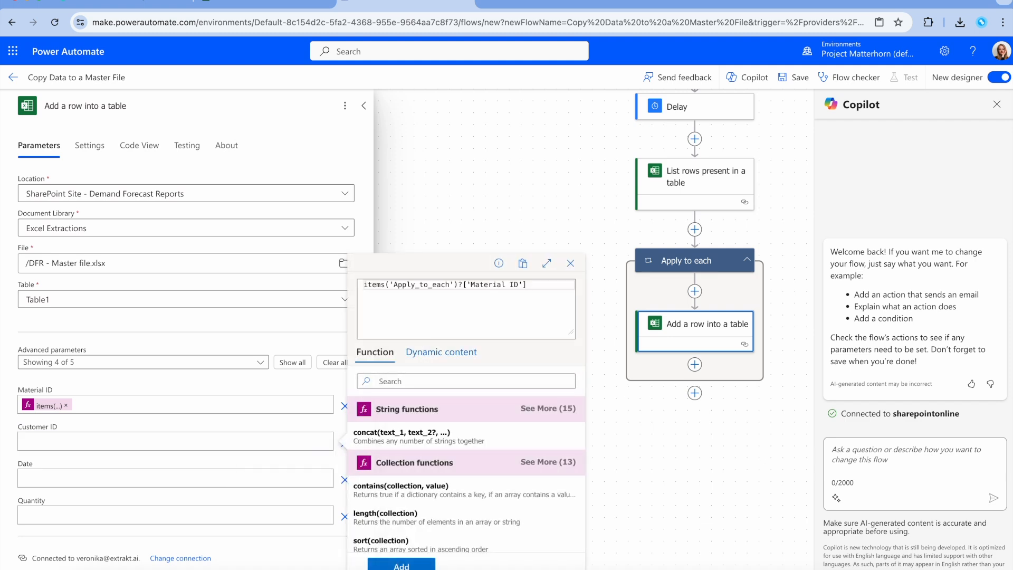
pyautogui.moveTo(509, 284); pyautogui.dragTo(470, 284)
pyautogui.click(505, 284)
pyautogui.press('BackSpace')
pyautogui.press('BackSpace')
pyautogui.press('BackSpace')
pyautogui.press('BackSpace')
pyautogui.press('BackSpace')
pyautogui.press('BackSpace')
pyautogui.press('BackSpace')
pyautogui.press('BackSpace')
pyautogui.write('Customer')
pyautogui.click(402, 566)
# Set the Date parameter to the expression items('Apply_to_each')?['Date']
pyautogui.click(214, 482)
pyautogui.click(339, 485)
pyautogui.write("items('Apply_to_each')?['Material ID']")
pyautogui.click(521, 284)
pyautogui.press('BackSpace')
pyautogui.press('BackSpace')
pyautogui.press('BackSpace')
pyautogui.press('BackSpace')
pyautogui.press('BackSpace')
pyautogui.press('BackSpace')
pyautogui.press('BackSpace')
pyautogui.press('BackSpace')
pyautogui.press('BackSpace')
pyautogui.press('BackSpace')
pyautogui.press('BackSpace')
pyautogui.write('Date')
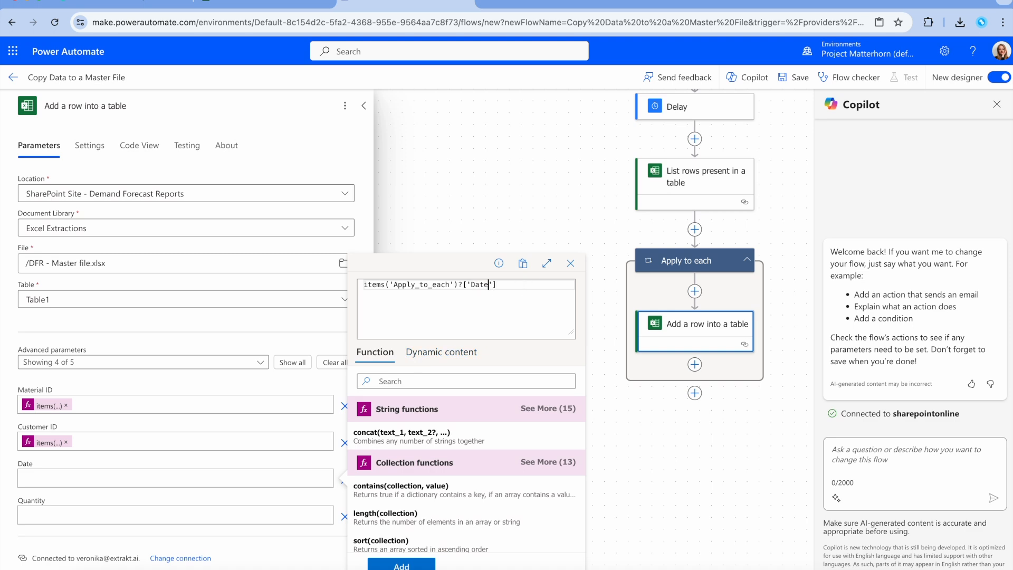
pyautogui.click(402, 565)
# Set the Quantity parameter to the expression items('Apply_to_each')?['Quantity'] and save the flow
pyautogui.click(242, 515)
pyautogui.click(339, 522)
pyautogui.write("items('Apply_to_each')?['Material ID']")
pyautogui.click(522, 284)
pyautogui.press('BackSpace')
pyautogui.press('BackSpace')
pyautogui.press('BackSpace')
pyautogui.press('BackSpace')
pyautogui.press('BackSpace')
pyautogui.press('BackSpace')
pyautogui.press('BackSpace')
pyautogui.press('BackSpace')
pyautogui.press('BackSpace')
pyautogui.press('BackSpace')
pyautogui.press('BackSpace')
pyautogui.write('Quantity')
pyautogui.click(400, 563)
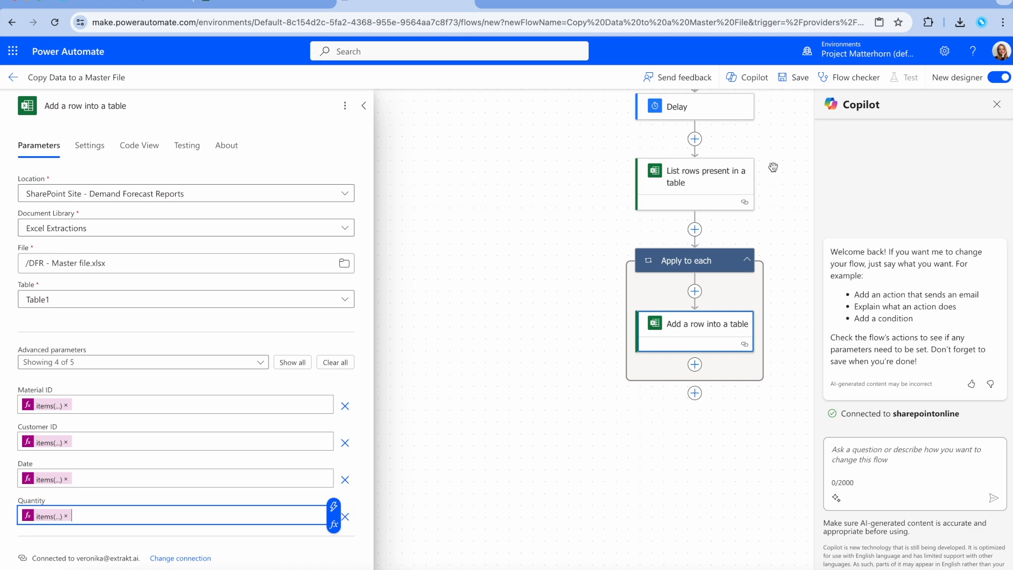
pyautogui.click(788, 80)
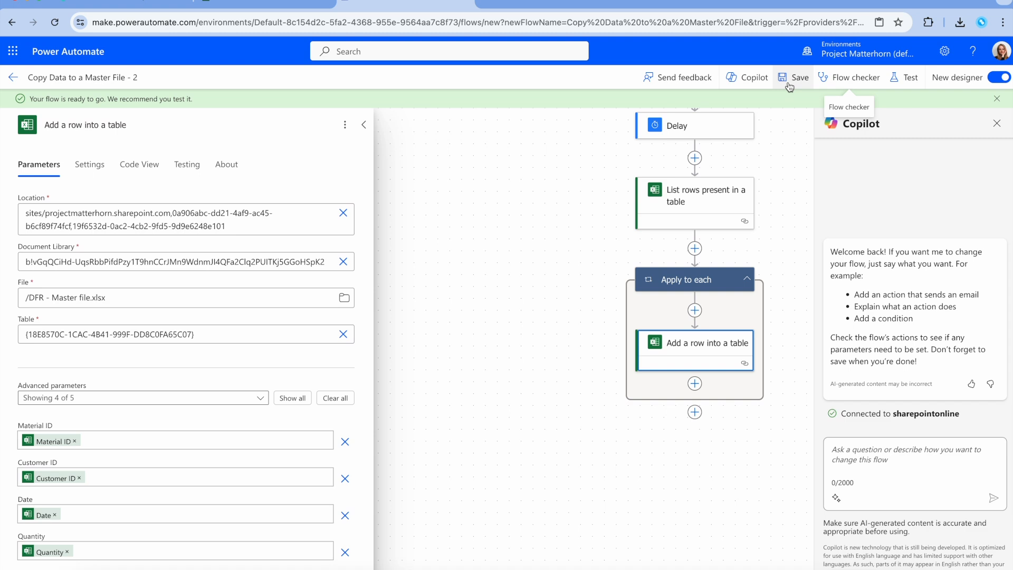
# Switch to extrakt.AI and create a template from the pre-made Demand Forecast Report for the extrakt.AI organization
pyautogui.hotkey('ctrl', 't')
pyautogui.write('ext')
pyautogui.press('Return')
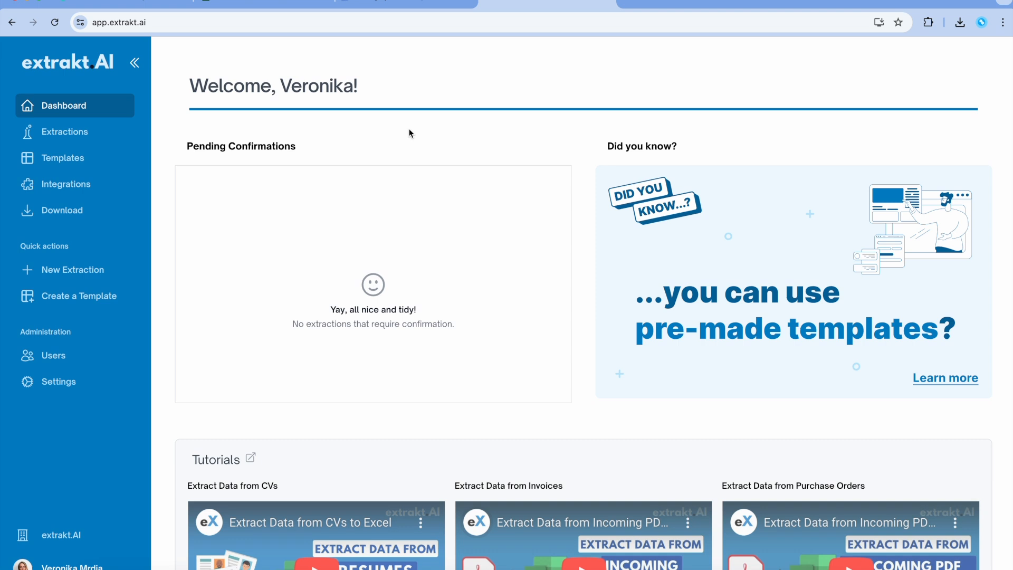
pyautogui.click(101, 300)
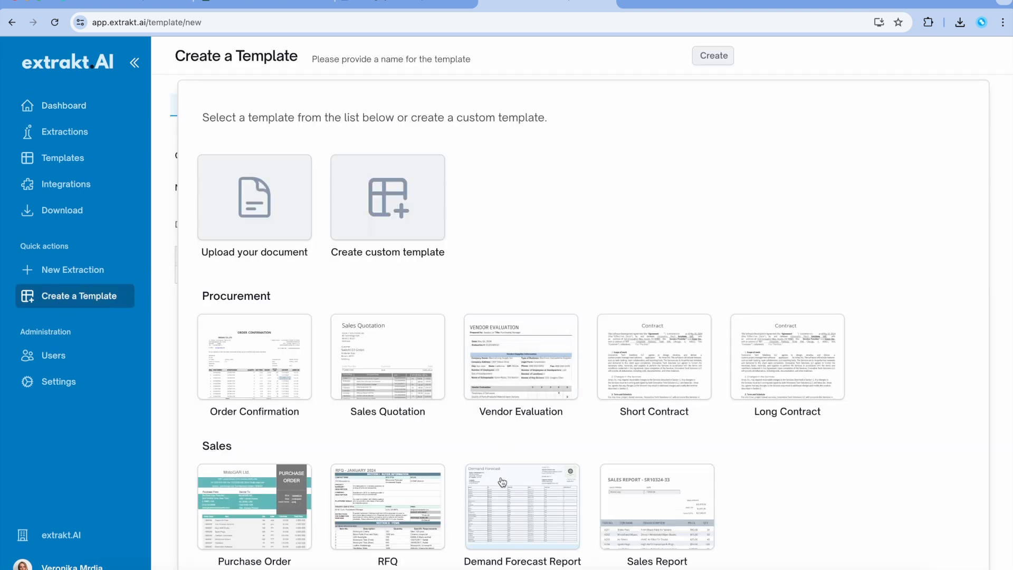
pyautogui.click(510, 502)
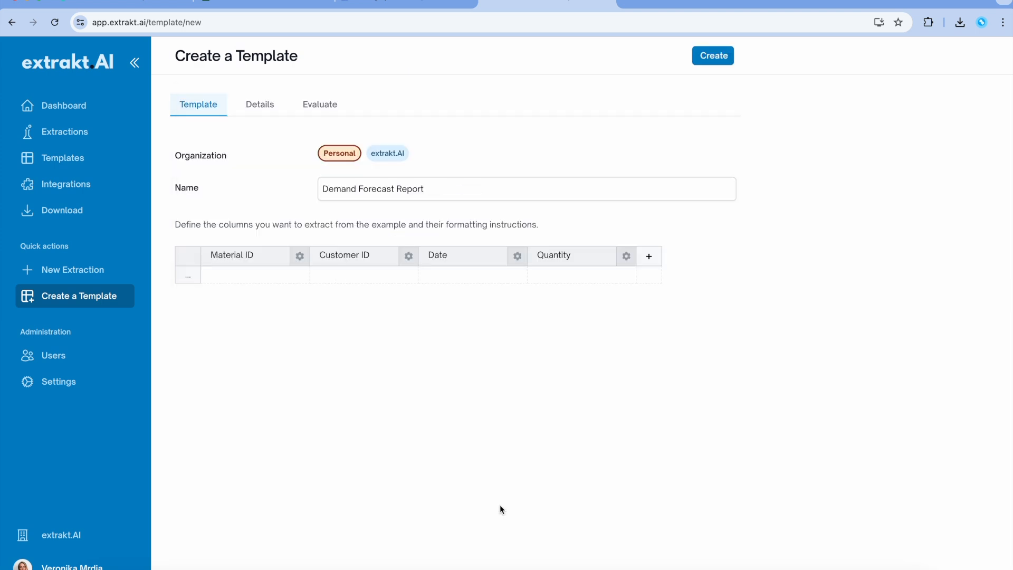
pyautogui.click(389, 161)
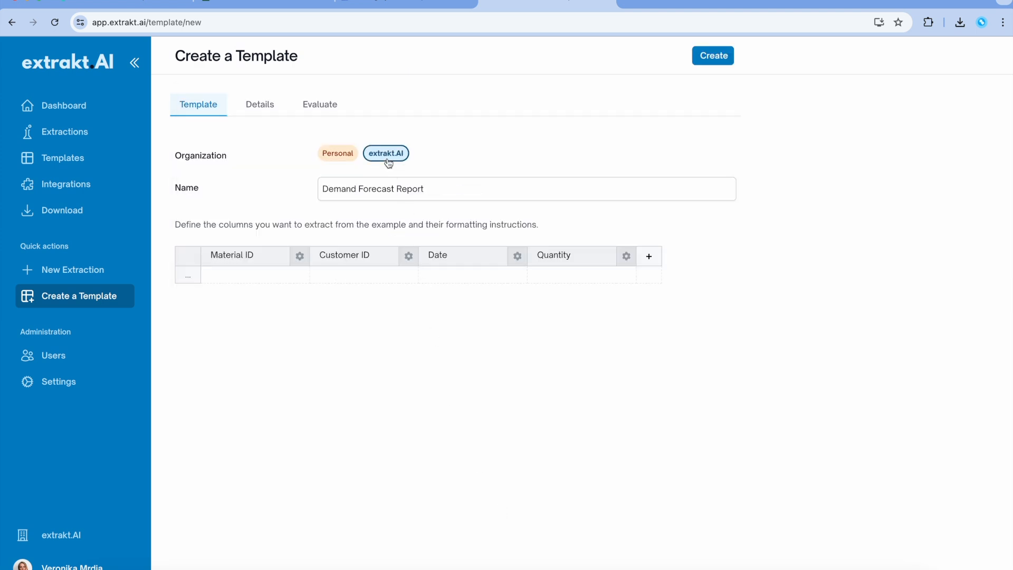
pyautogui.click(714, 58)
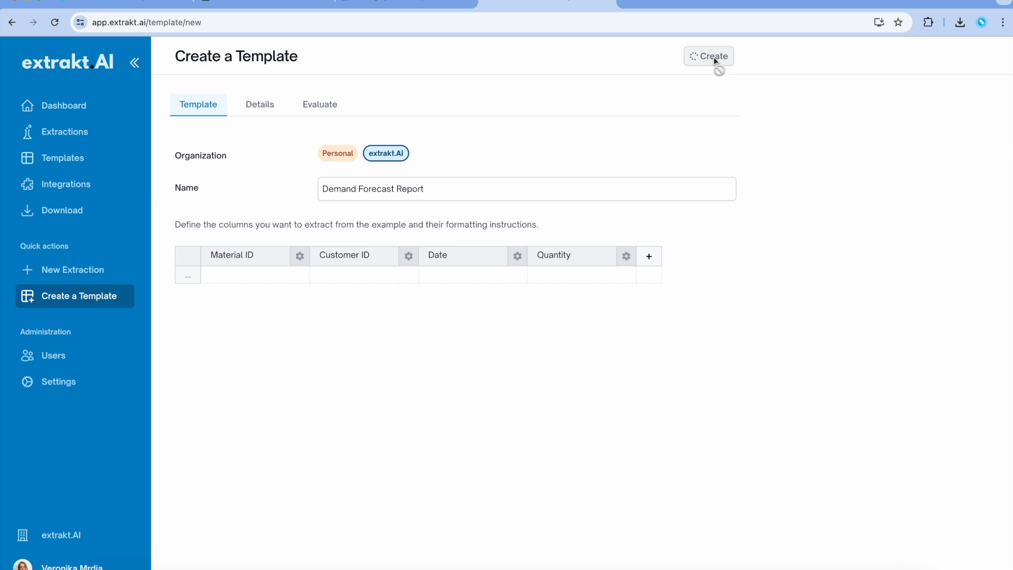
# Rename the template "Demand Forecast Report - excel" and save the changes
pyautogui.click(468, 189)
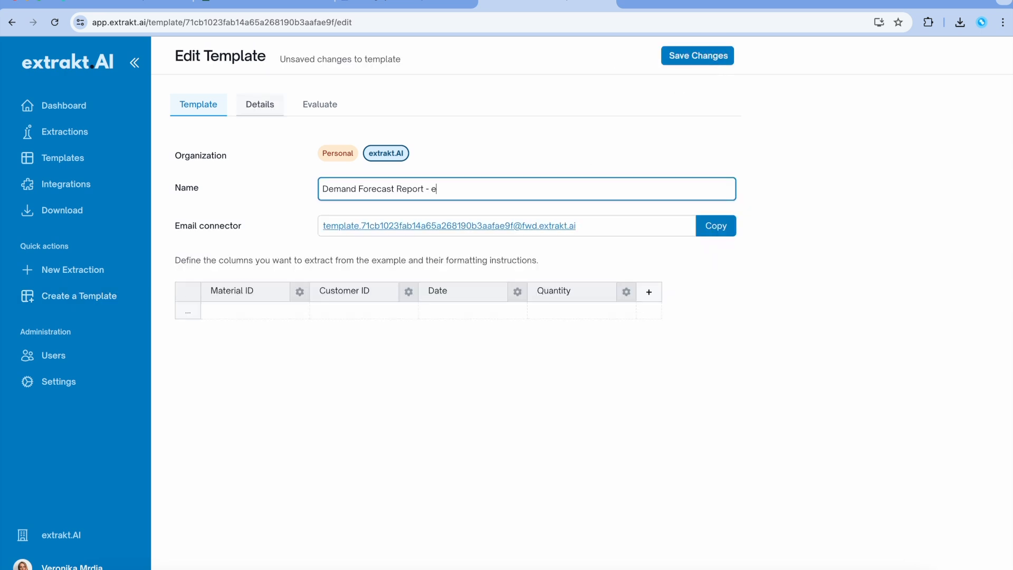
pyautogui.write('- excel')
pyautogui.click(668, 55)
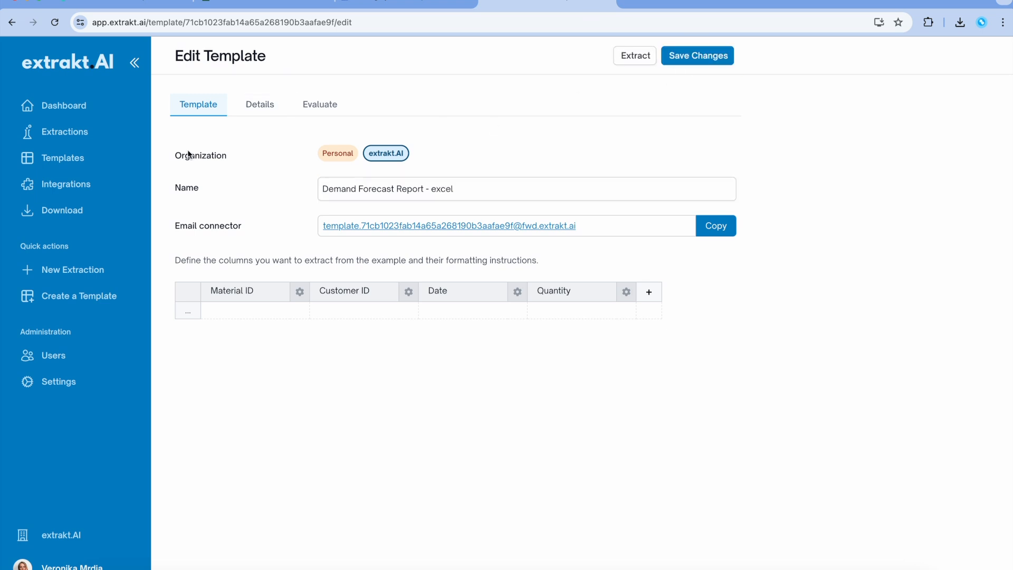
# Start a new Email integration assigned to the extrakt.AI organization
pyautogui.click(53, 184)
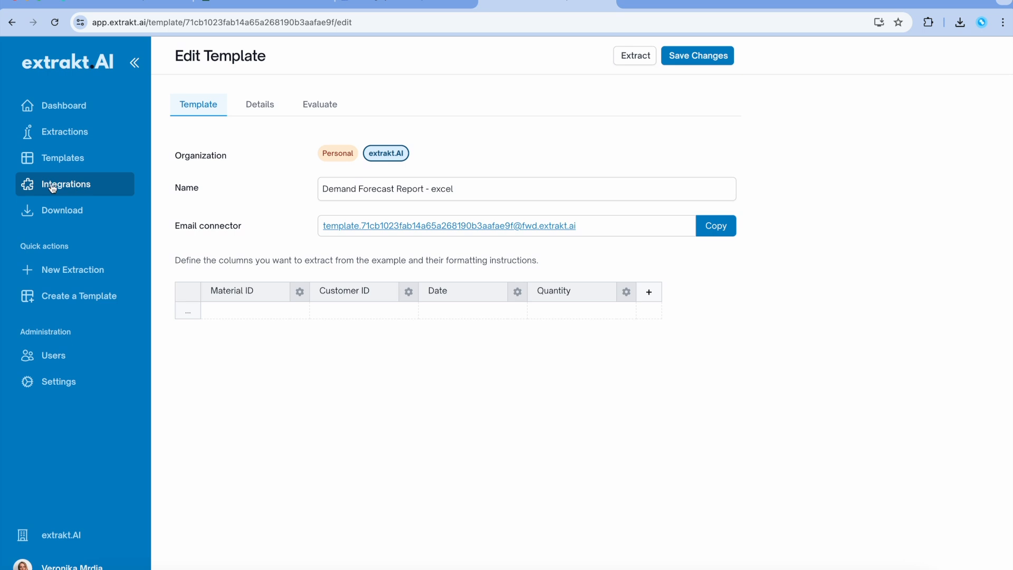
pyautogui.click(177, 57)
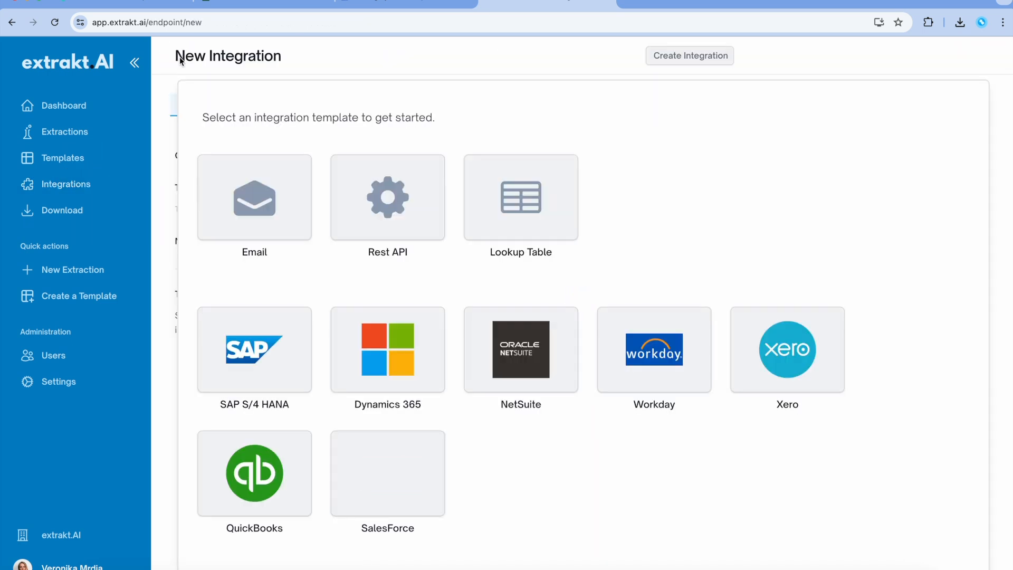
pyautogui.click(241, 221)
pyautogui.click(435, 153)
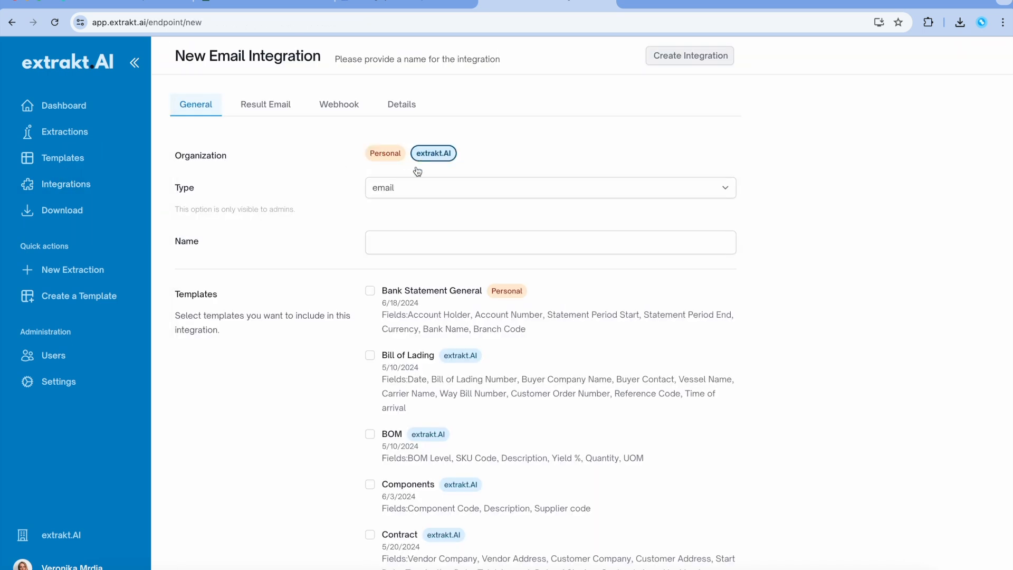
# Include the "Demand Forecast Report - excel" template in the new email integration
pyautogui.scroll(-8, 327, 392)
pyautogui.scroll(-3, 327, 388)
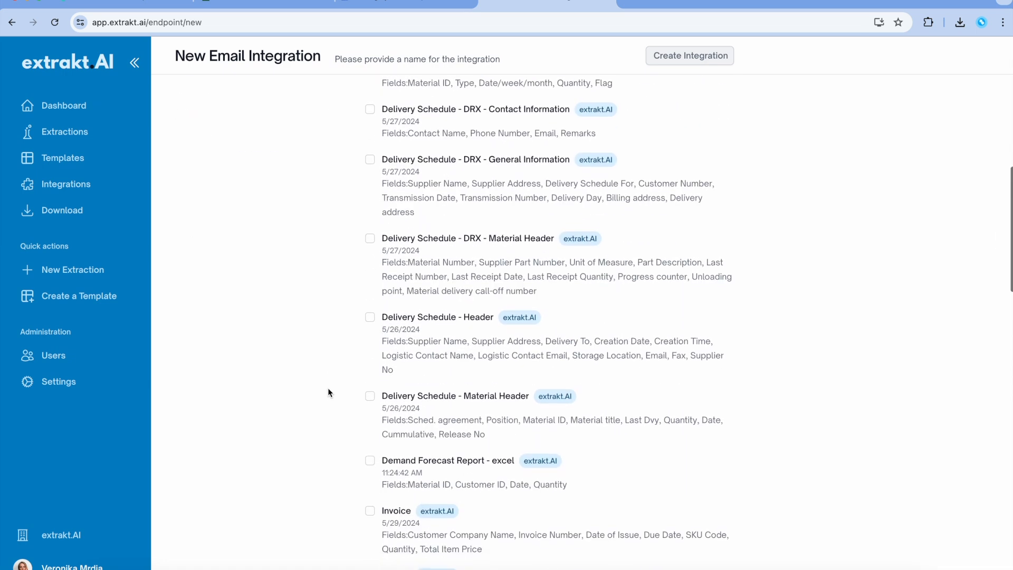
pyautogui.scroll(-2, 343, 378)
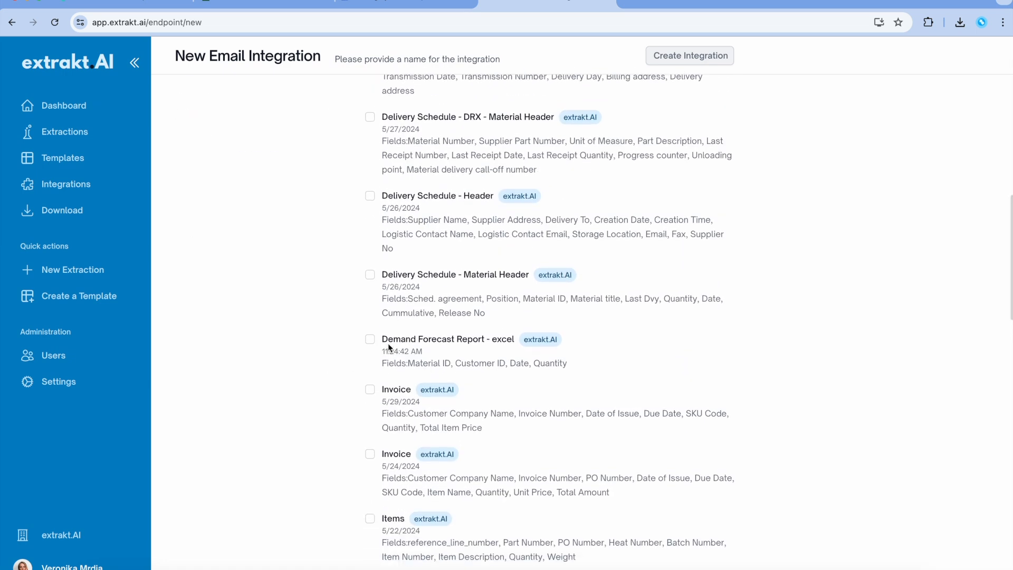
pyautogui.click(370, 339)
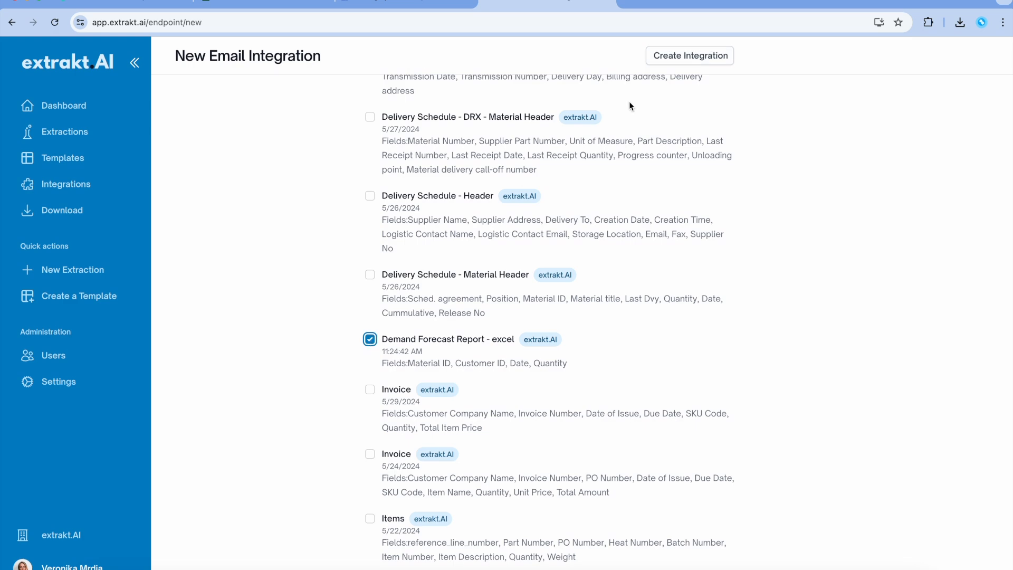
pyautogui.scroll(15, 475, 239)
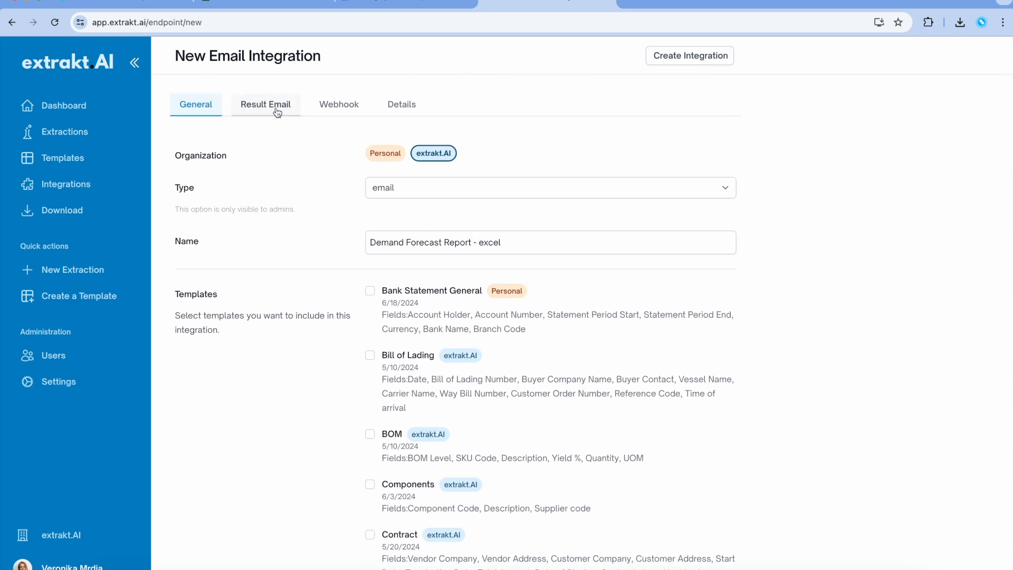
# Exclude the original input from the result email and create the integration
pyautogui.click(259, 107)
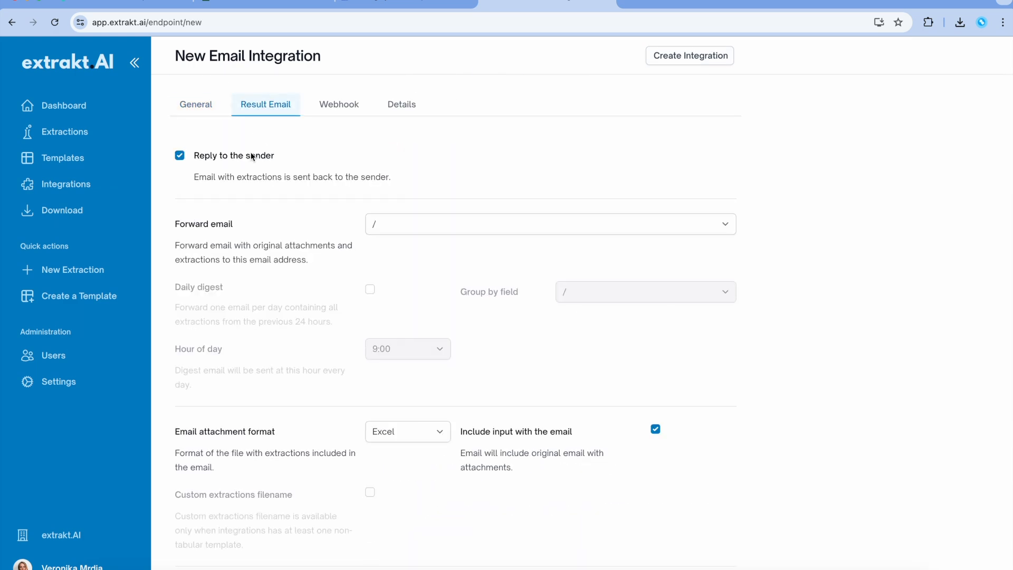
pyautogui.scroll(-1, 251, 227)
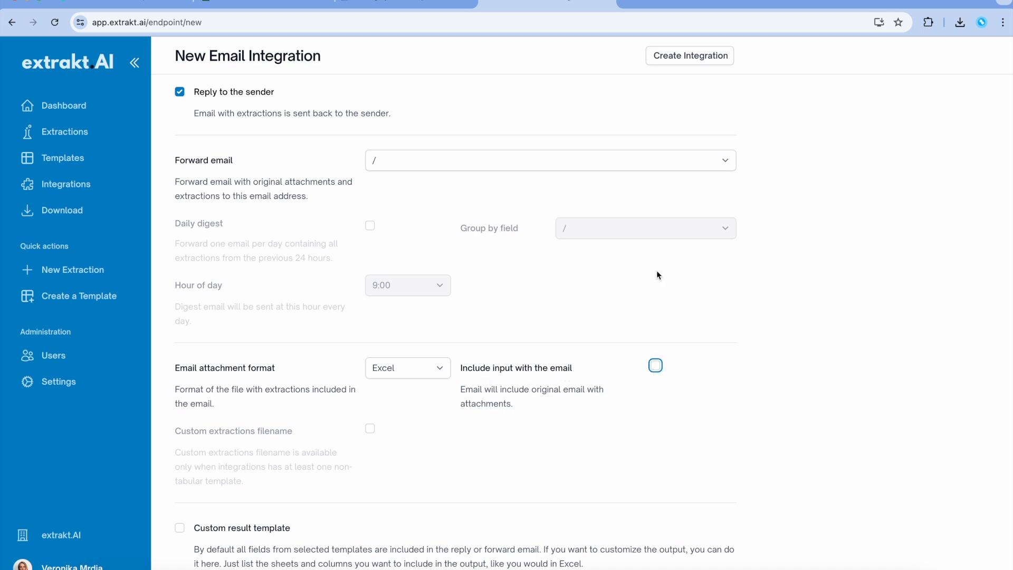
pyautogui.click(677, 59)
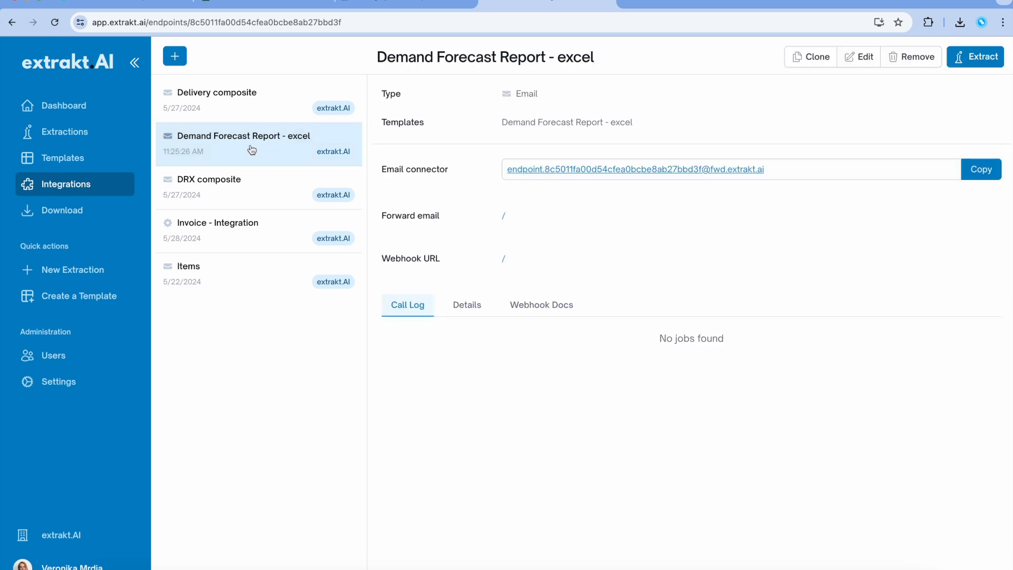
# Copy the email connector address of the "Demand Forecast Report - excel" integration and switch to Outlook
pyautogui.click(973, 175)
pyautogui.click(567, 22)
pyautogui.write('outlook')
pyautogui.press('Return')
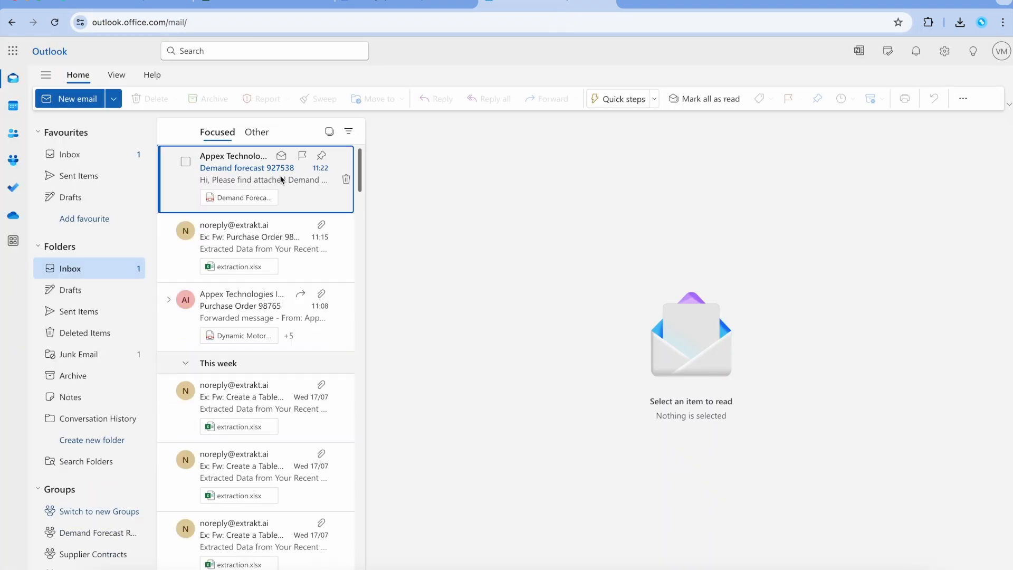
# Forward the demand forecast email from Appex Technologies Inc., with the copied connector address as the recipient
pyautogui.click(286, 179)
pyautogui.click(535, 100)
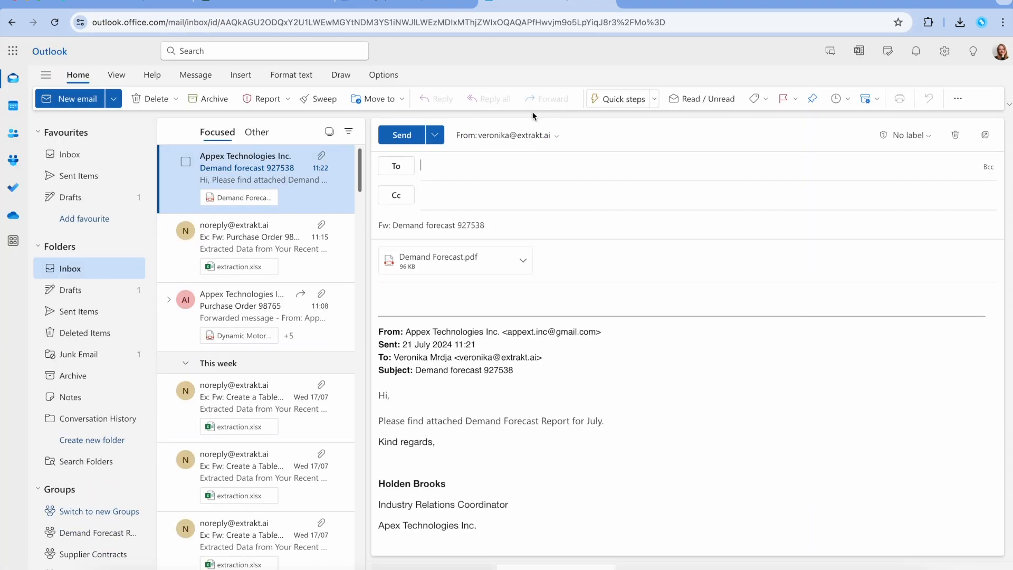
pyautogui.hotkey('ctrl', 'v')
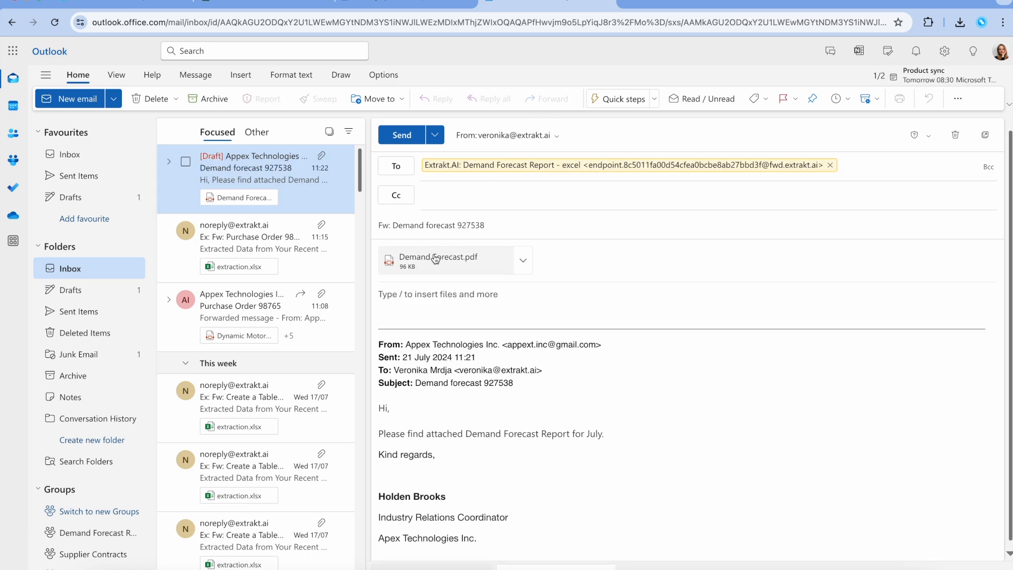
# Preview the Demand Forecast.pdf attachment, close the preview and send the forwarded email
pyautogui.click(419, 257)
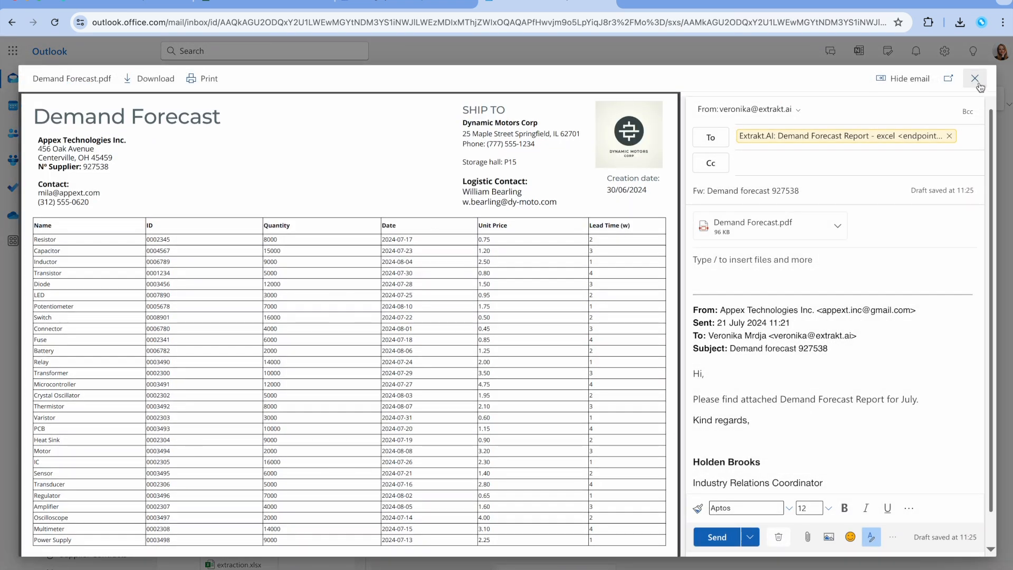
pyautogui.click(974, 78)
pyautogui.click(404, 136)
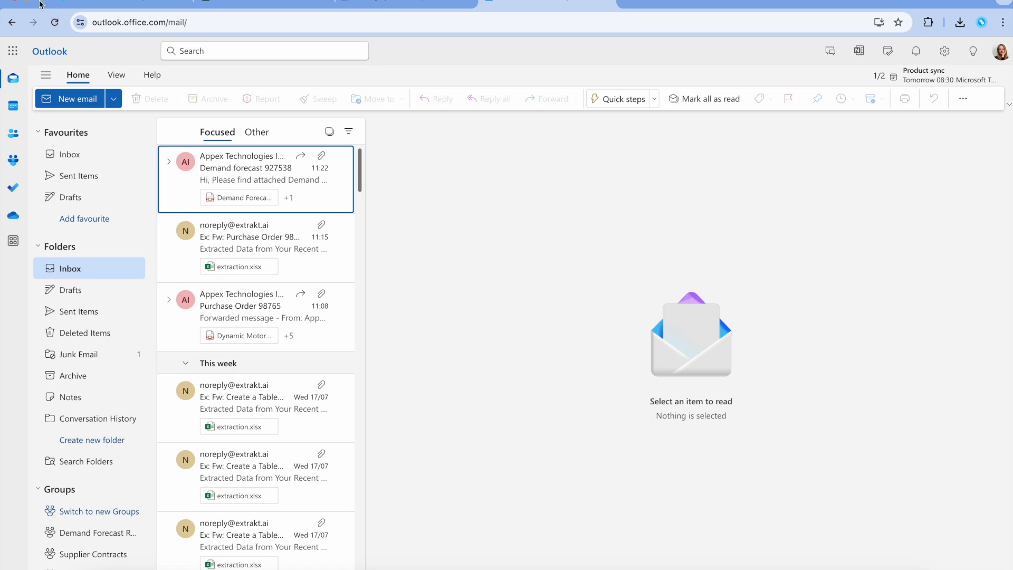
# Refresh the inbox and preview the extraction.xlsx attachment in the reply from extrakt.AI
pyautogui.click(58, 25)
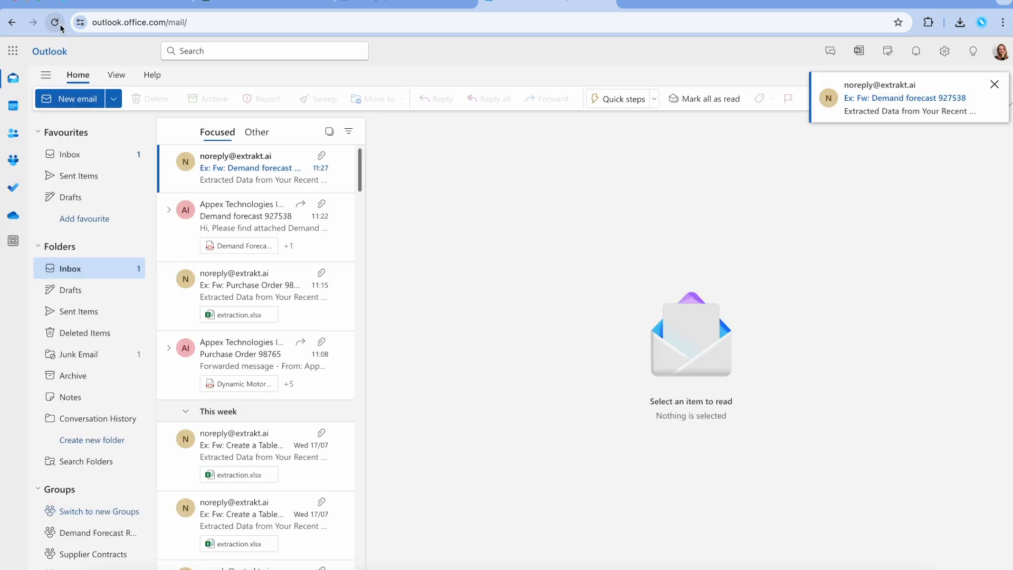
pyautogui.click(229, 168)
pyautogui.click(435, 212)
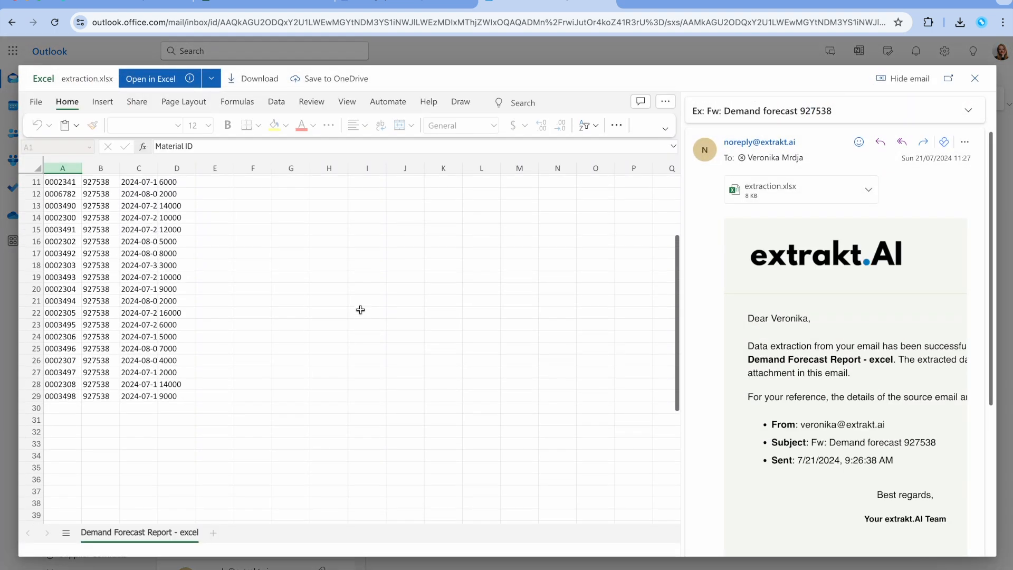
# Switch to SharePoint, refresh the Excel Extractions library and open 21_07_2024_11_58_54extraction.xlsx
pyautogui.click(264, 4)
pyautogui.click(143, 3)
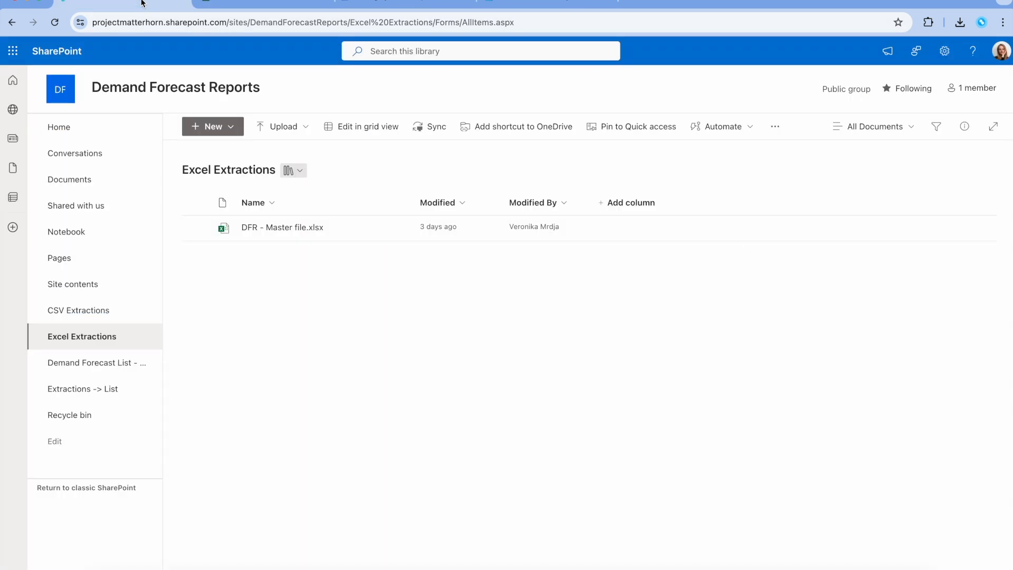
pyautogui.click(55, 23)
pyautogui.click(55, 23)
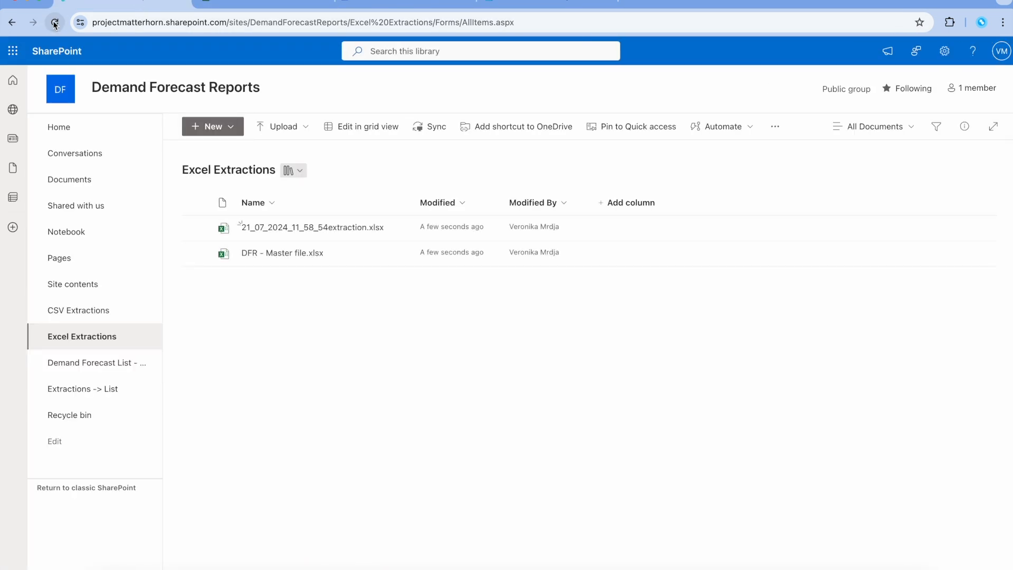
pyautogui.click(296, 228)
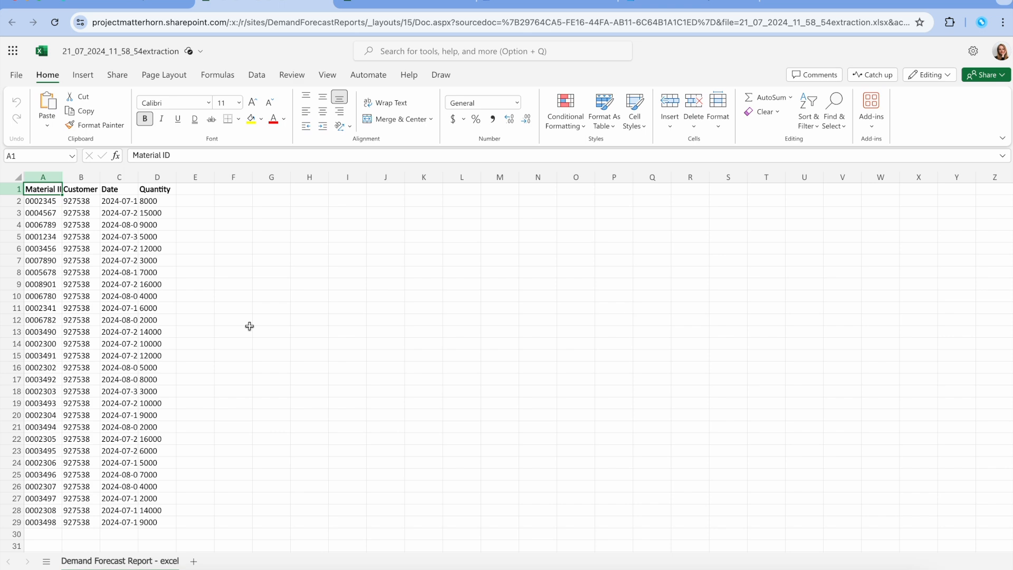
# Examine the Material ID, Customer ID, Date and Quantity table in the extraction workbook down to its last row
pyautogui.hotkey('ctrl', 't')
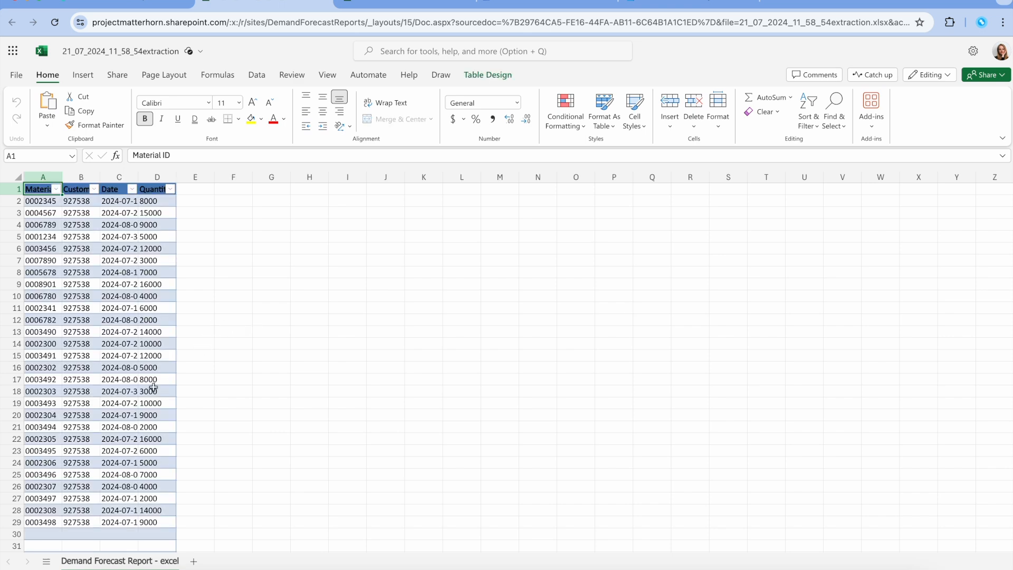
pyautogui.scroll(-3, 153, 388)
pyautogui.scroll(-6, 142, 390)
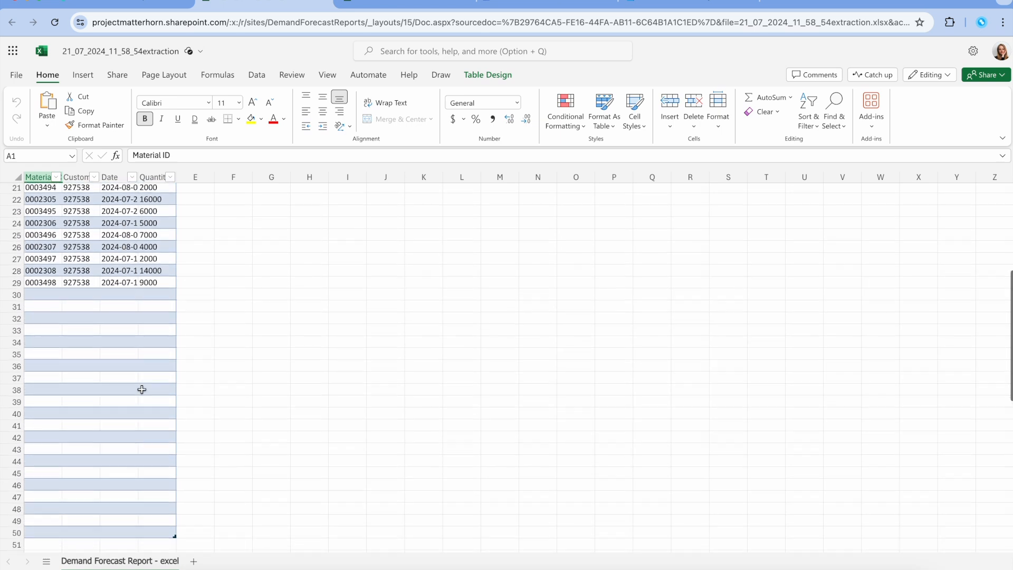
pyautogui.moveTo(158, 237)
pyautogui.mouseDown()
pyautogui.moveTo(150, 464)
pyautogui.moveTo(164, 237)
pyautogui.mouseUp()
pyautogui.scroll(9, 165, 240)
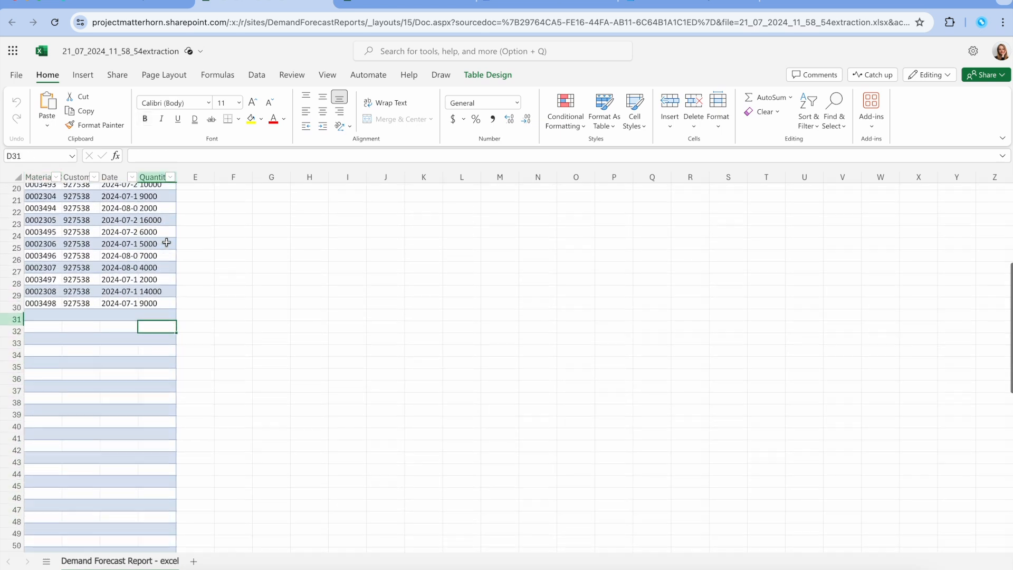
pyautogui.click(255, 283)
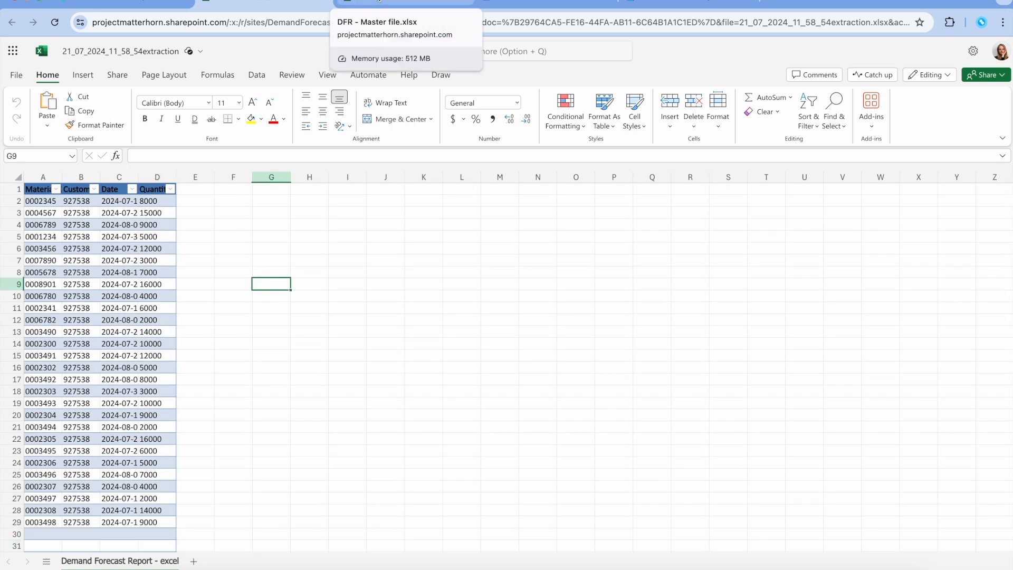
pyautogui.click(379, 3)
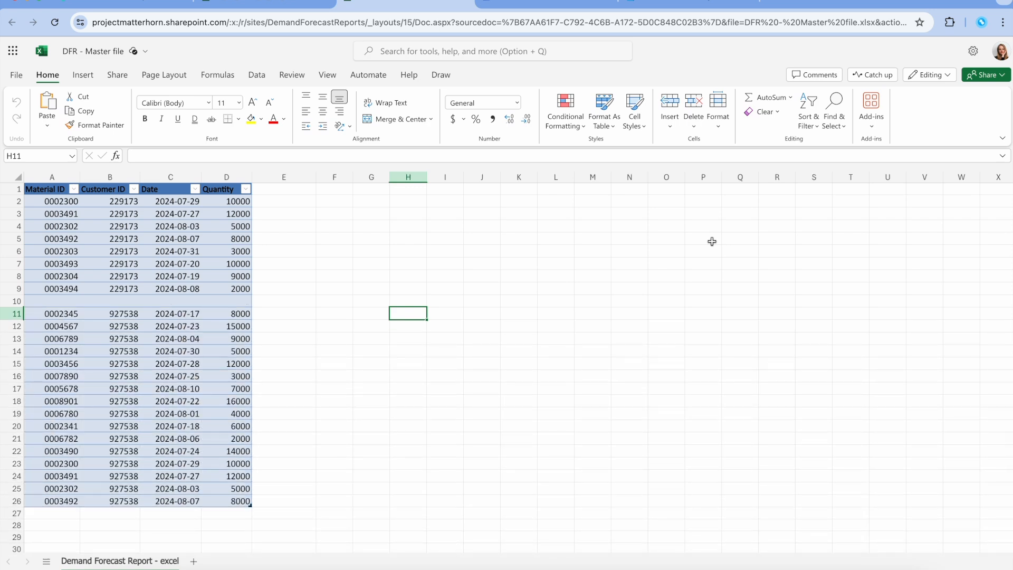
pyautogui.scroll(-4, 712, 241)
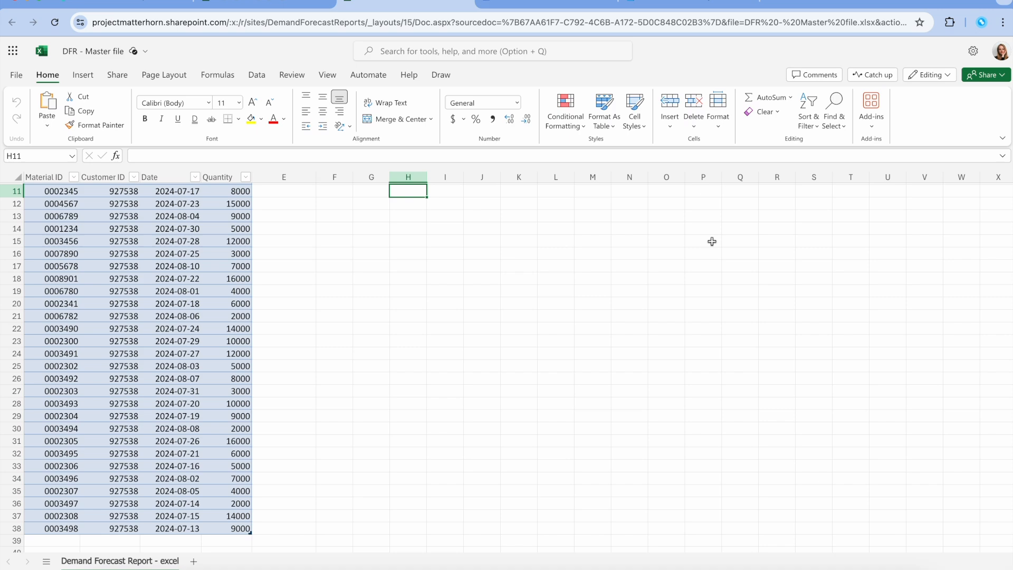
pyautogui.scroll(-1, 433, 423)
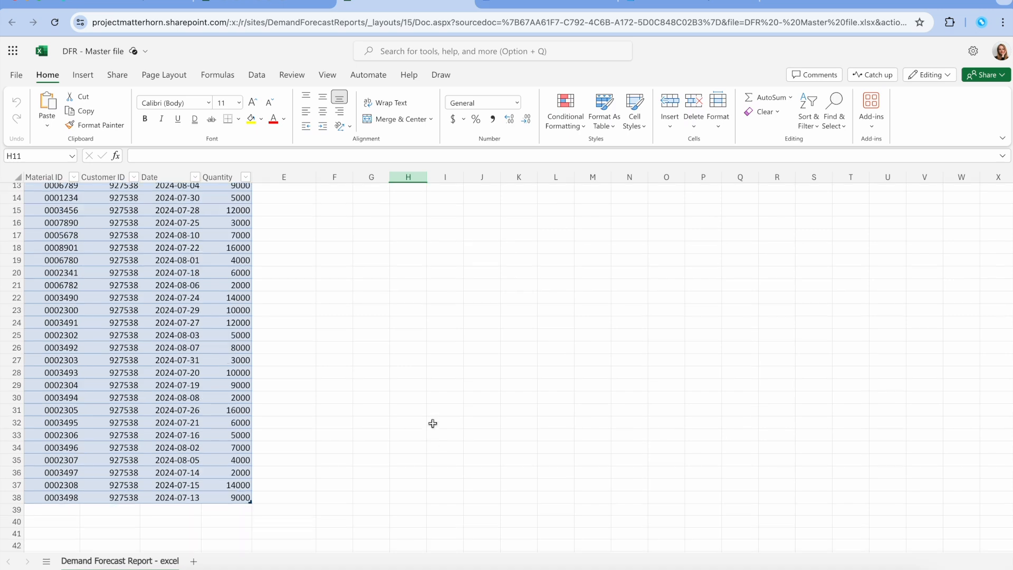
pyautogui.scroll(-2, 147, 490)
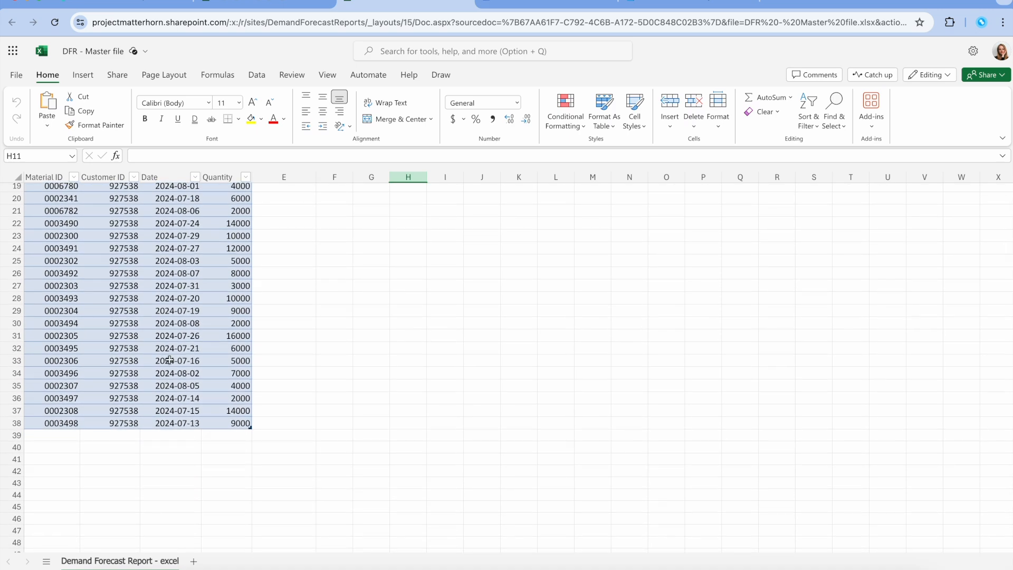
# Recheck the full table in 21_07_2024_11_58_54extraction and compare it with the top rows of DFR - Master file
pyautogui.click(287, 6)
pyautogui.scroll(-5, 199, 344)
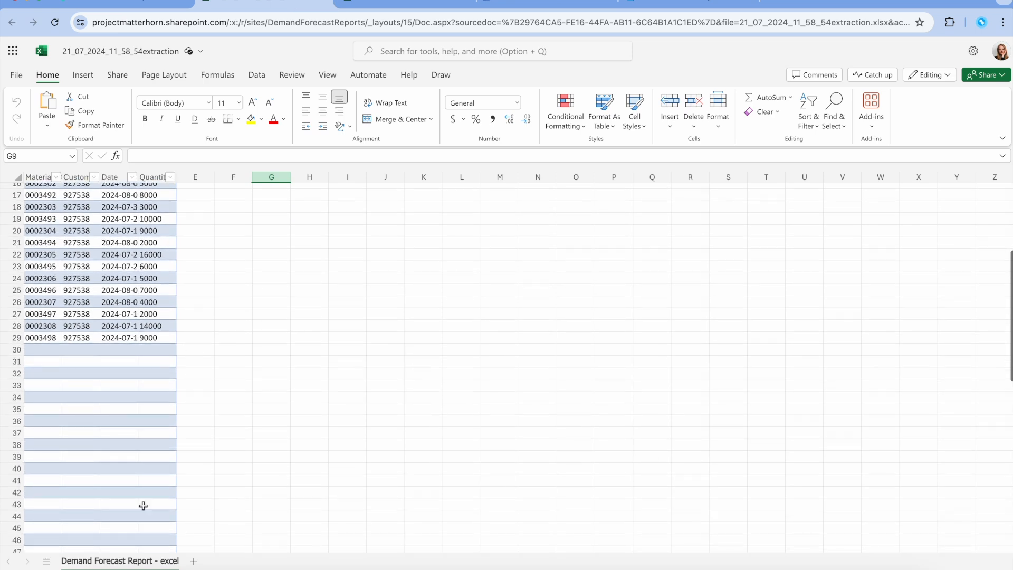
pyautogui.scroll(-5, 140, 451)
pyautogui.scroll(10, 140, 451)
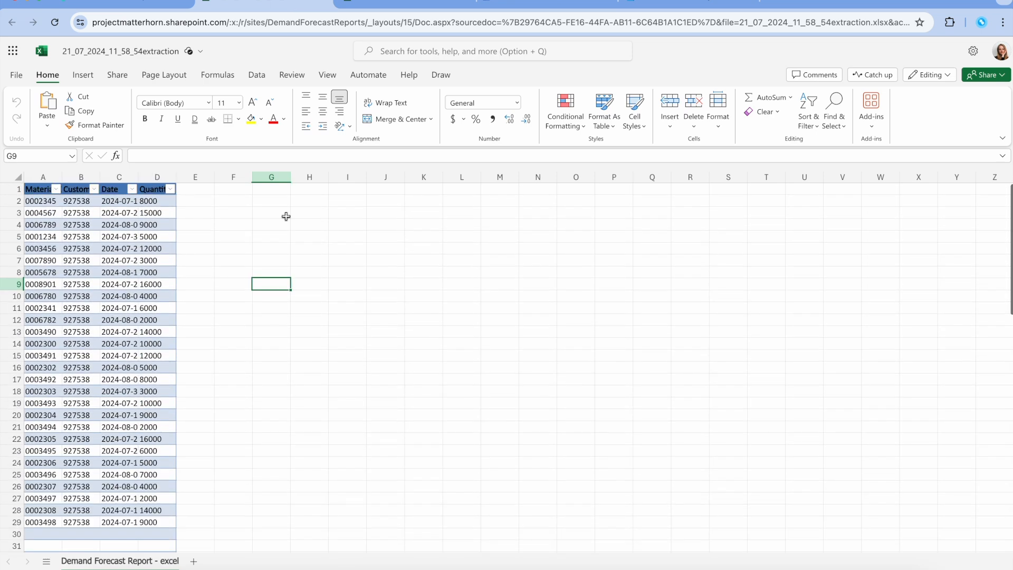
pyautogui.click(415, 2)
pyautogui.scroll(8, 385, 313)
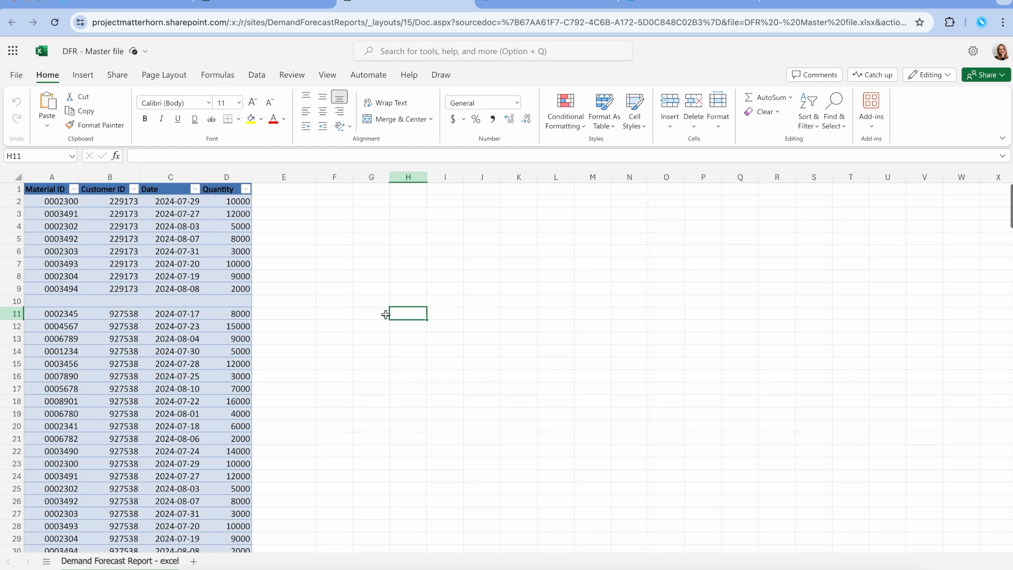